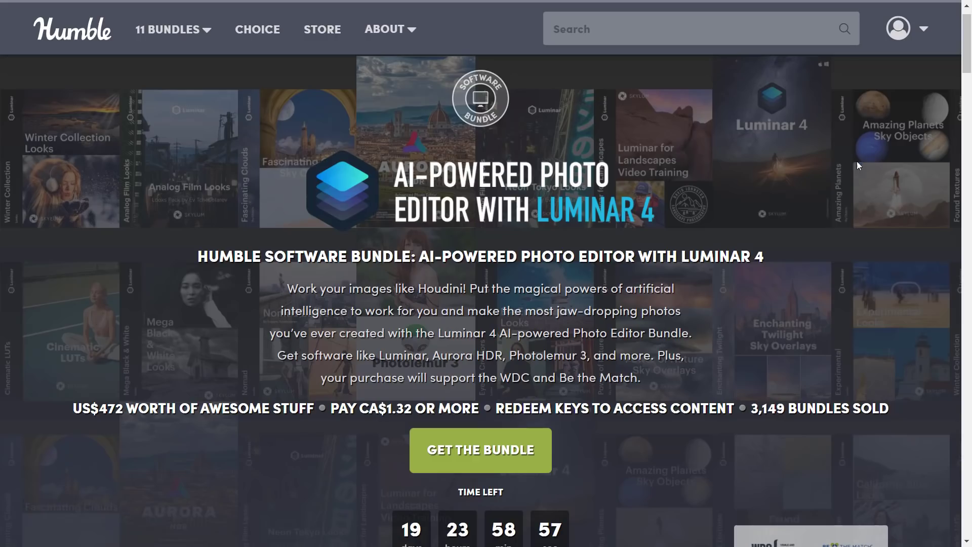
# Step: Examine the Luminar 4 software bundle page, comparing what each payment tier includes
pyautogui.scroll(-2, 748, 299)
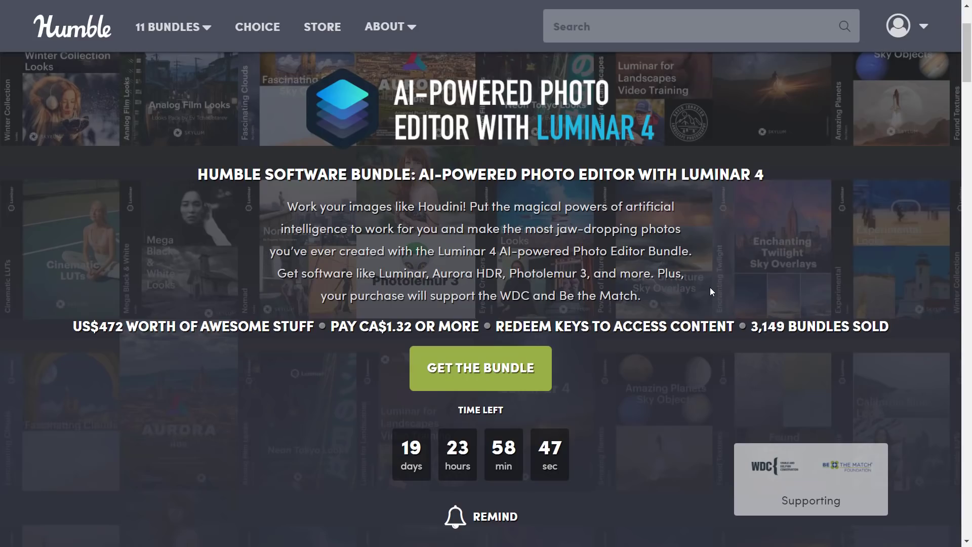
pyautogui.scroll(-10, 666, 264)
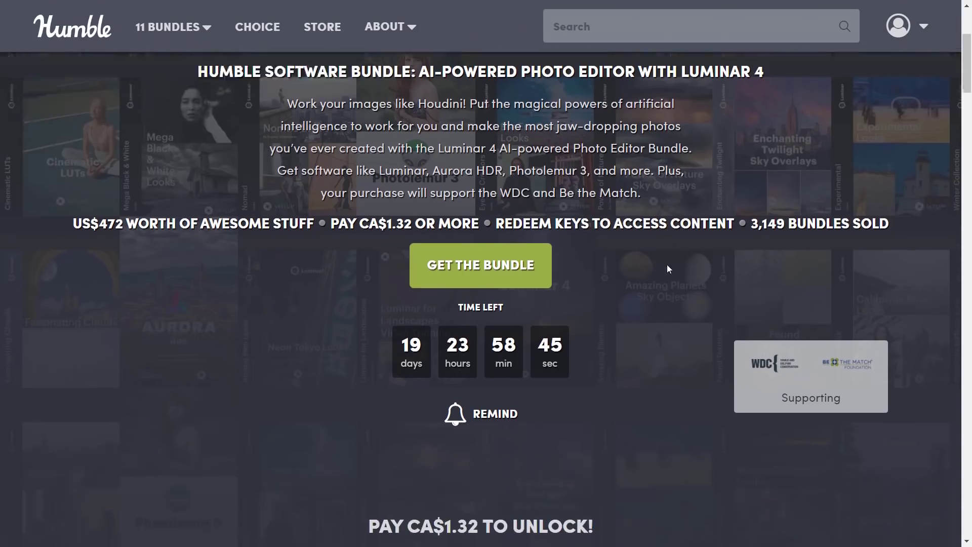
pyautogui.scroll(2, 667, 268)
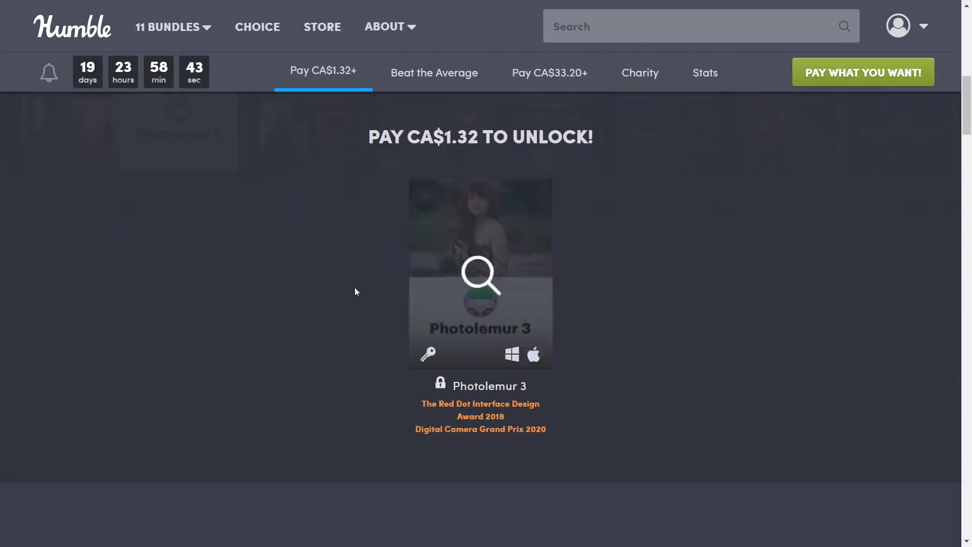
pyautogui.scroll(-10, 813, 263)
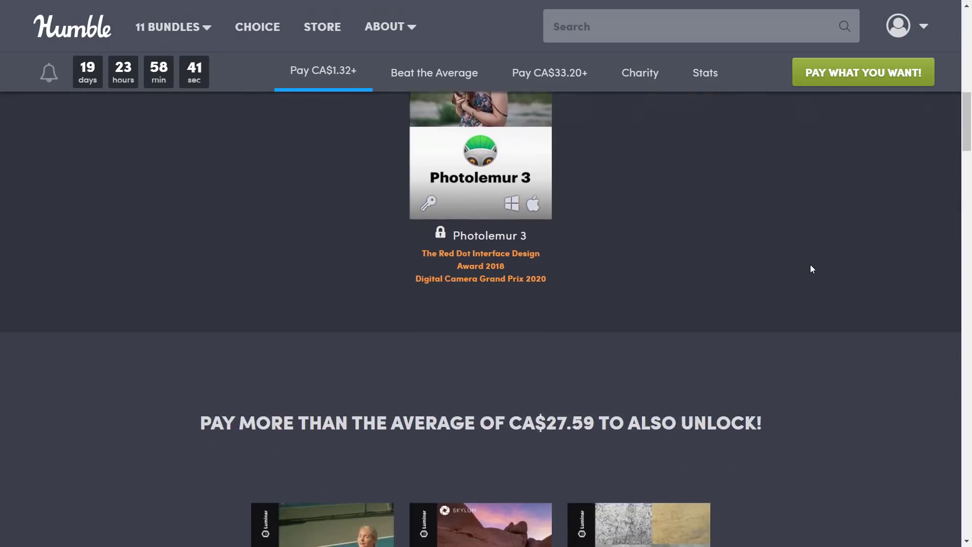
pyautogui.scroll(3, 810, 264)
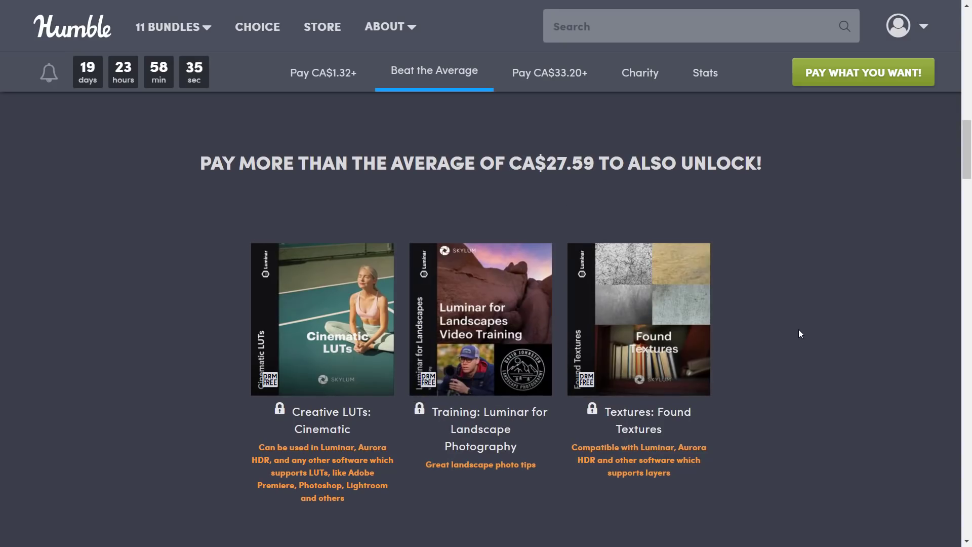
pyautogui.scroll(-6, 798, 329)
pyautogui.scroll(-2, 798, 327)
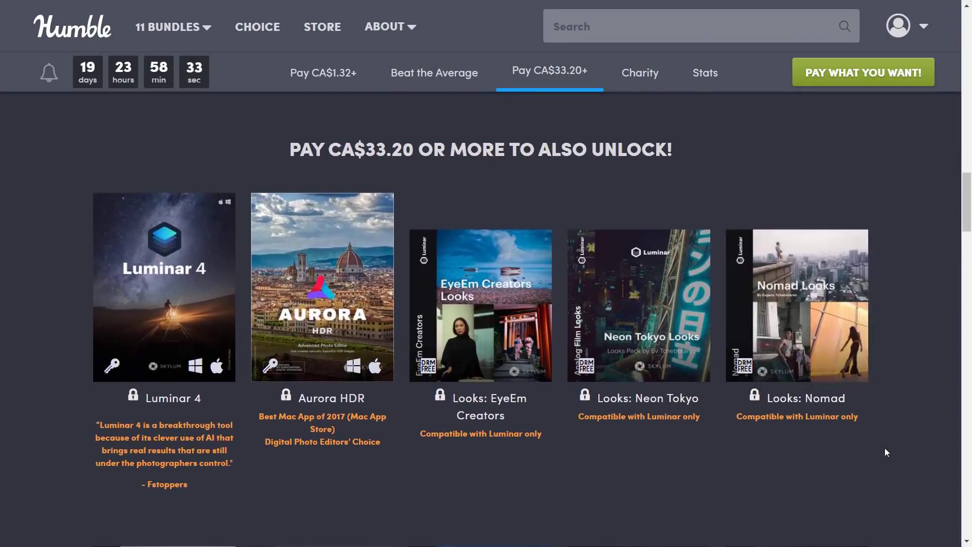
pyautogui.scroll(-2, 885, 447)
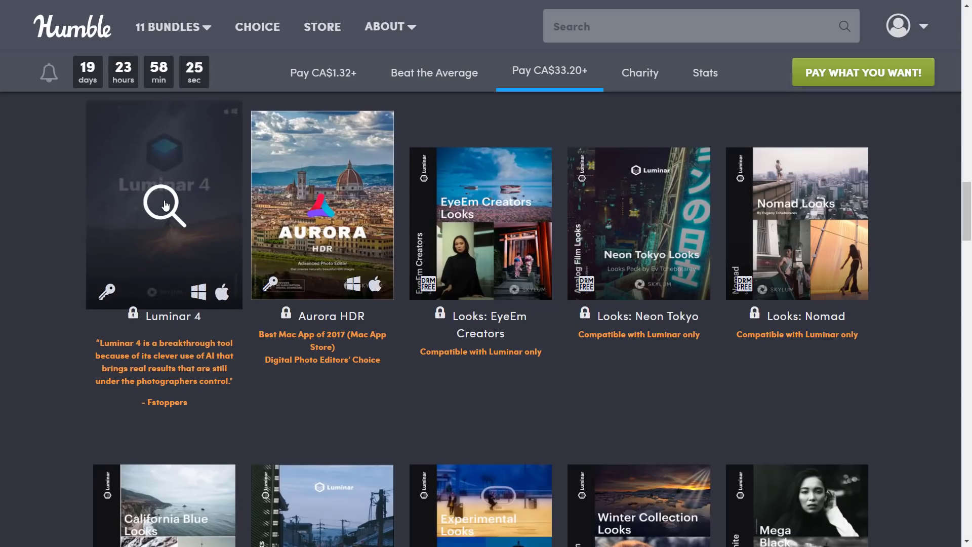
pyautogui.scroll(15, 622, 333)
pyautogui.scroll(2, 622, 333)
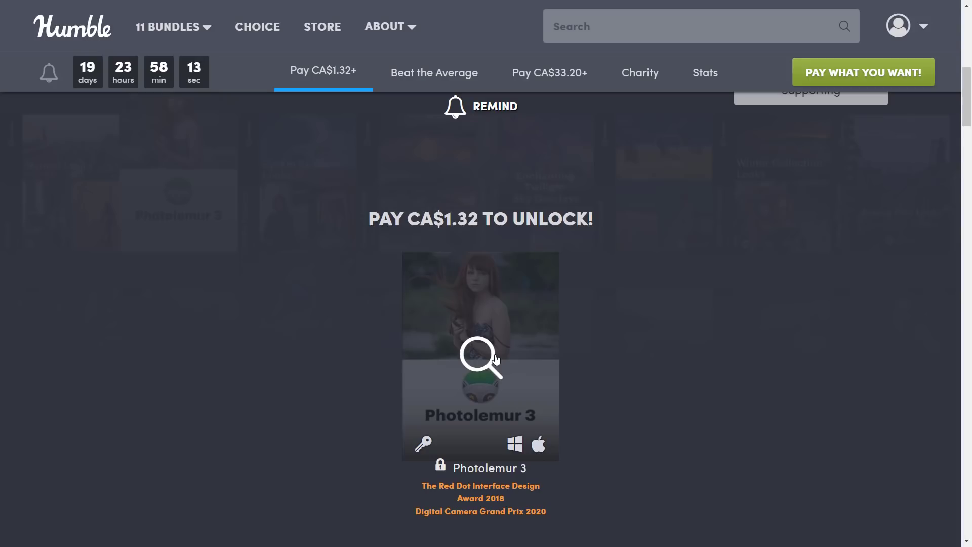
# Step: View the Luminar 4 details in the CA$33.20 tier of the bundle
pyautogui.scroll(-15, 596, 306)
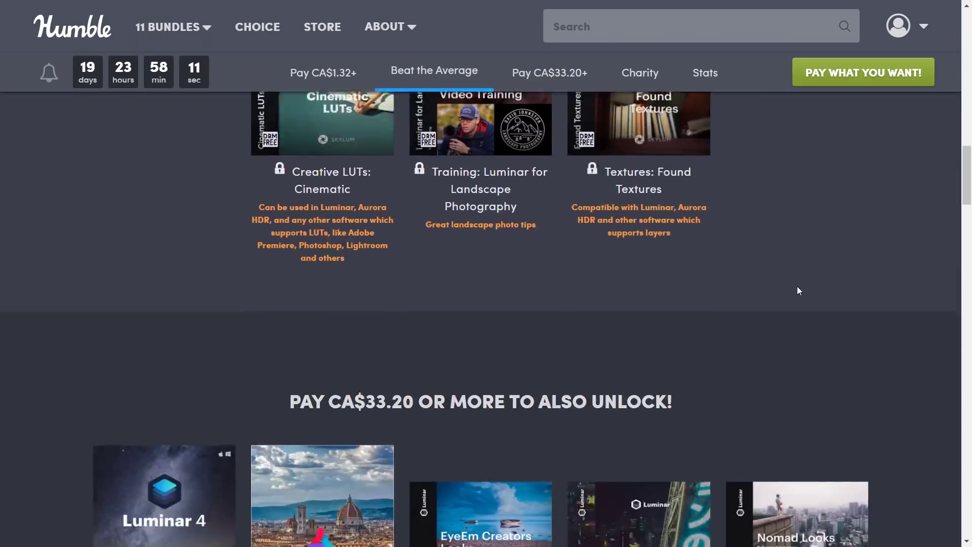
pyautogui.scroll(-5, 797, 286)
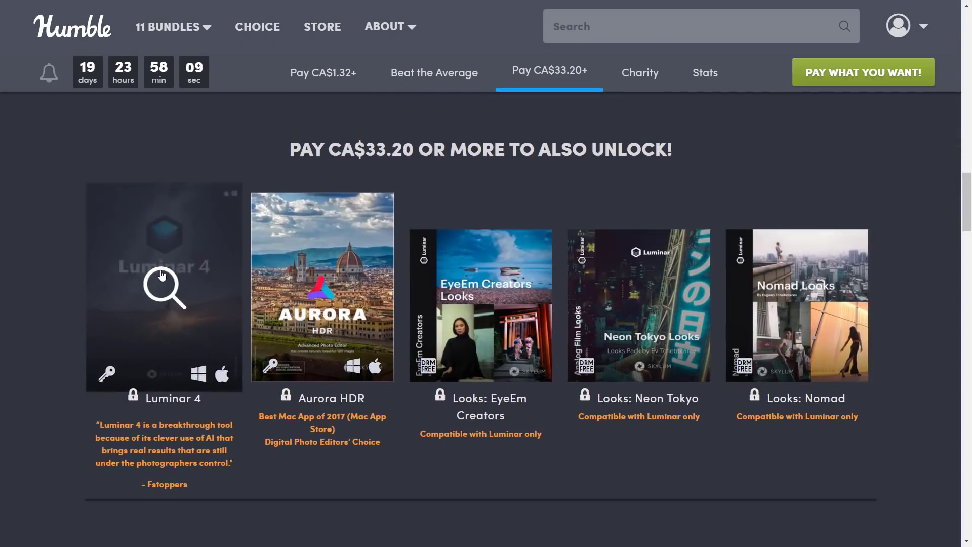
pyautogui.click(162, 275)
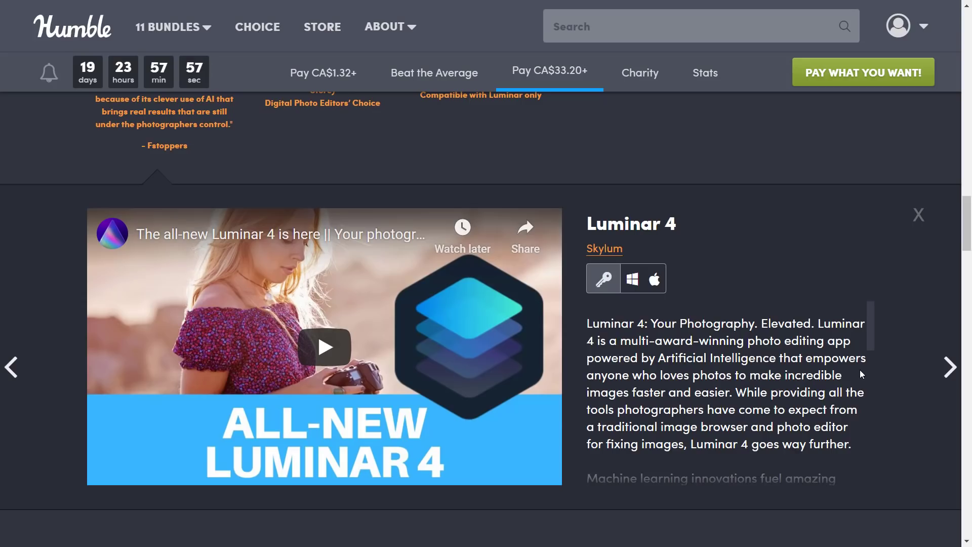
# Step: Switch to Affinity Photo and check that the Skylum Luminar 4 plugin is listed among the filter plugins
pyautogui.hotkey('alt', 'Tab')
pyautogui.hotkey('alt', 'Tab')
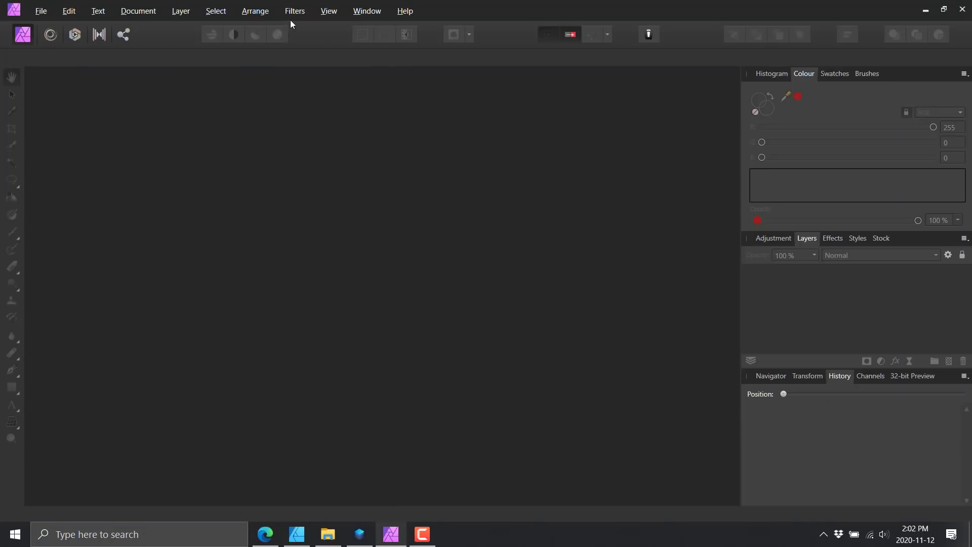
pyautogui.click(292, 17)
pyautogui.moveTo(325, 155)
pyautogui.moveTo(468, 159)
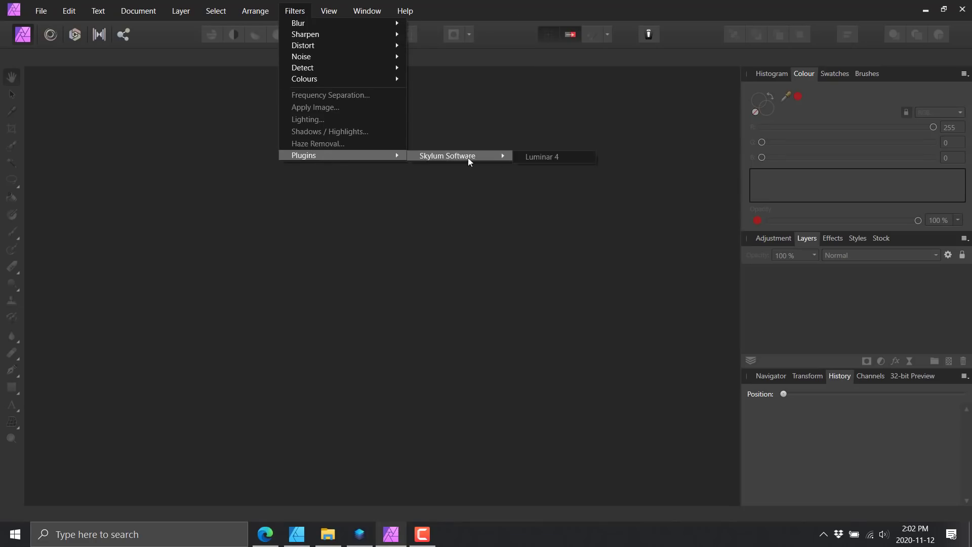
pyautogui.click(35, 93)
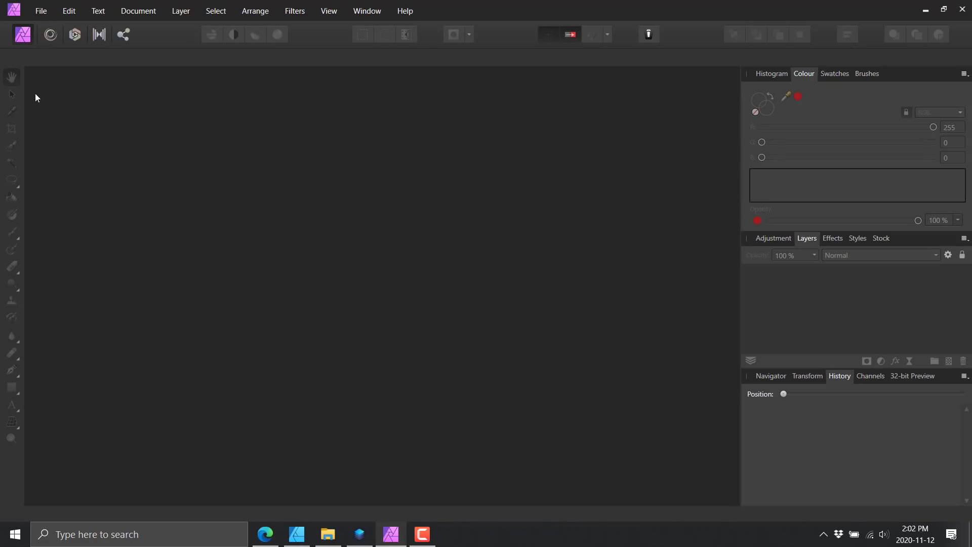
# Step: Open Sample Image.jpg from the Luminar 4 Scenarios folder
pyautogui.click(42, 12)
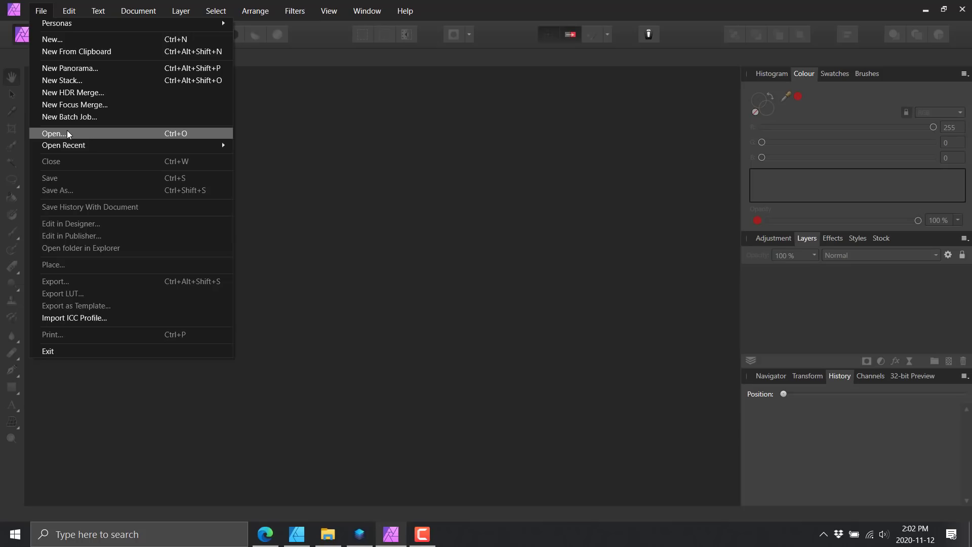
pyautogui.click(52, 134)
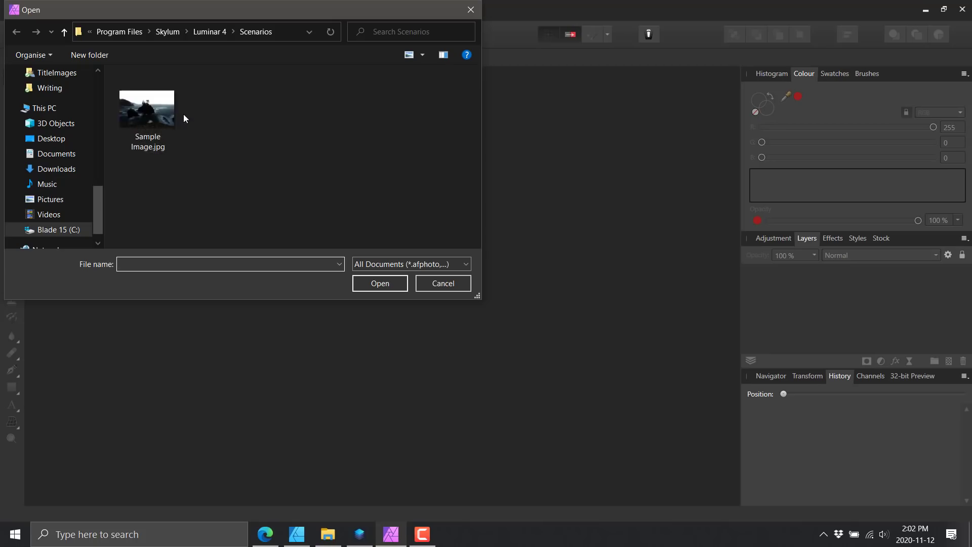
pyautogui.doubleClick(150, 112)
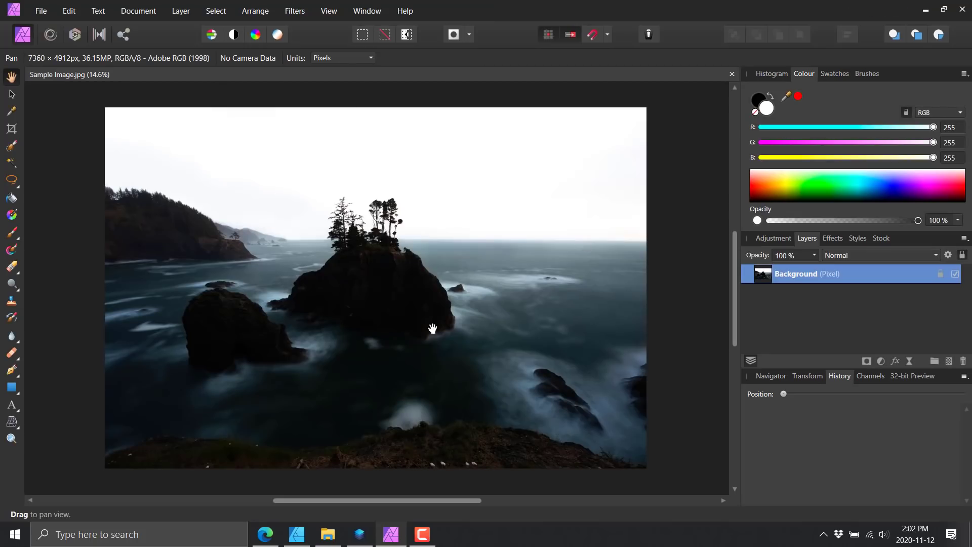
# Step: Launch the Skylum Luminar 4 plugin filter on the sample image
pyautogui.click(303, 13)
pyautogui.moveTo(320, 155)
pyautogui.moveTo(464, 162)
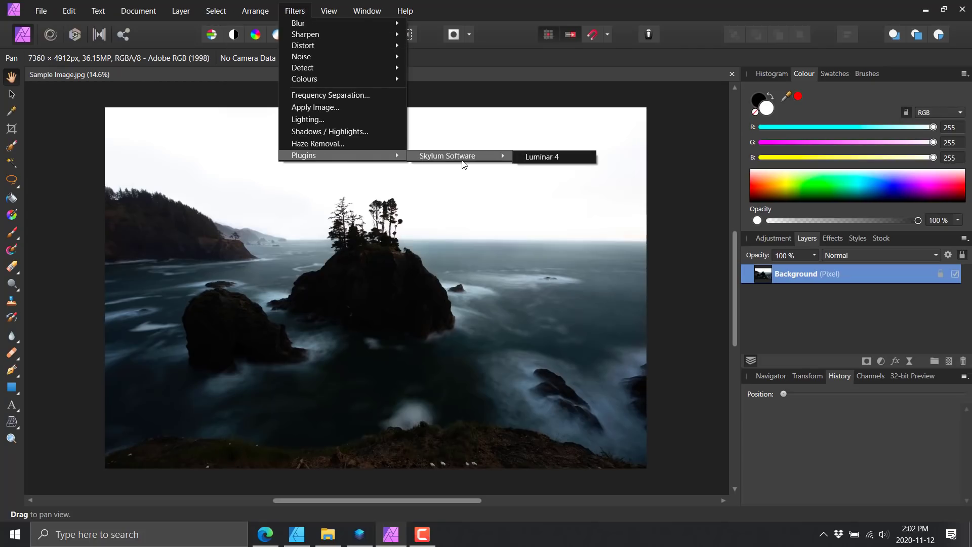
pyautogui.click(530, 157)
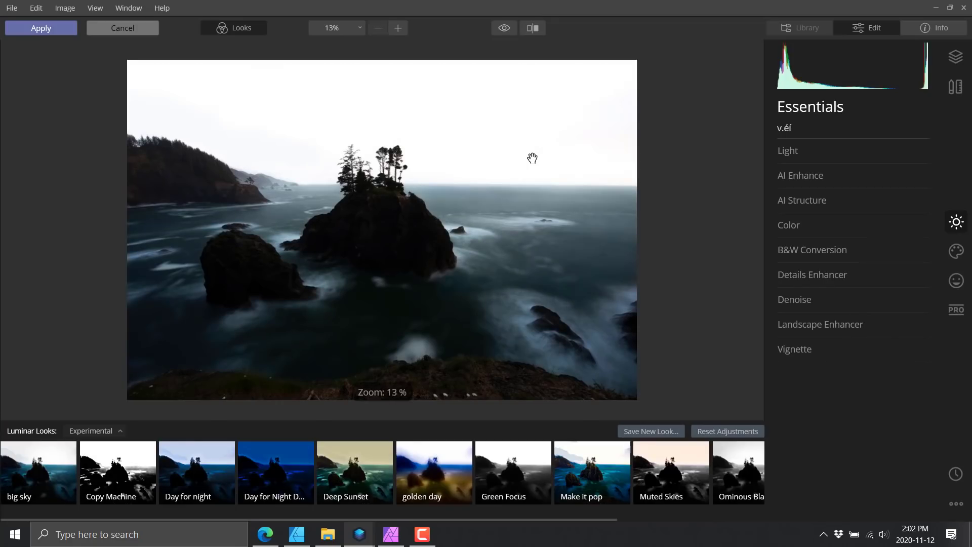
# Step: Preview the Experimental looks Copy Machine, Green Focus and Make it pop on the image
pyautogui.click(138, 484)
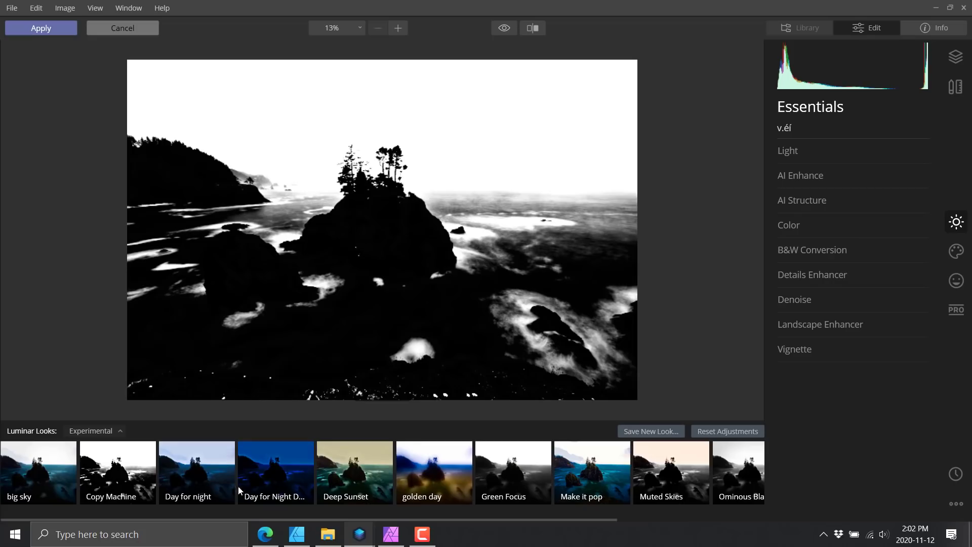
pyautogui.click(511, 471)
pyautogui.click(581, 463)
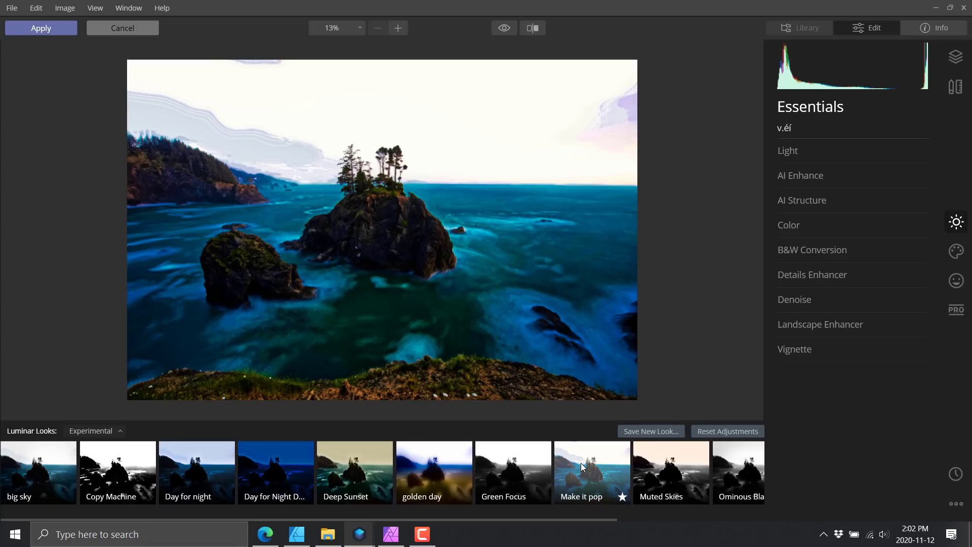
pyautogui.click(83, 453)
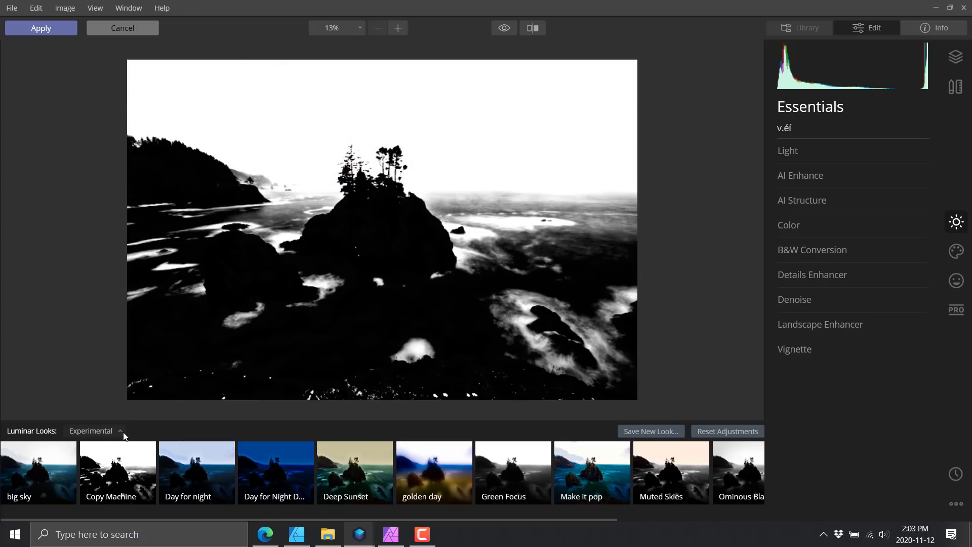
# Step: Browse the Luminar Looks collections, showing California Blue Looks and then the Essentials collection
pyautogui.click(124, 433)
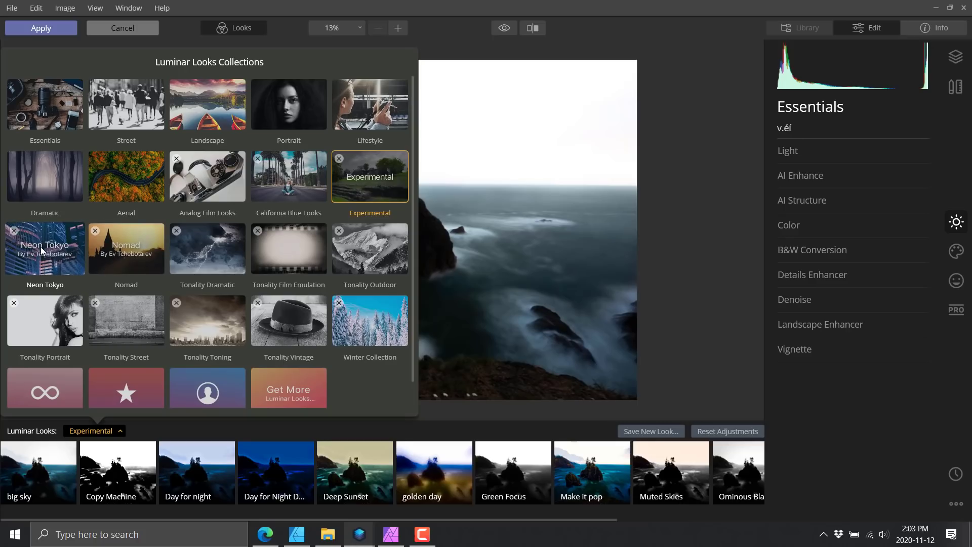
pyautogui.click(299, 210)
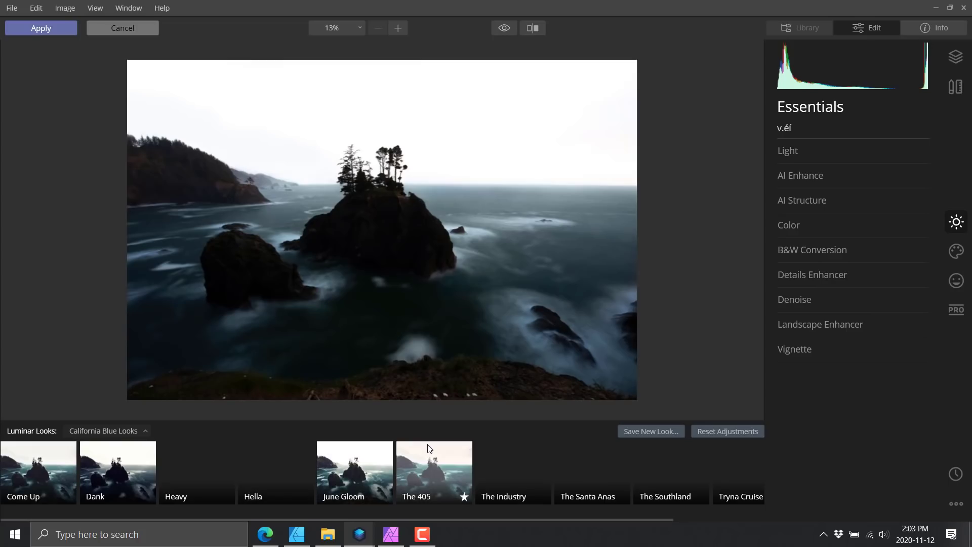
pyautogui.click(126, 433)
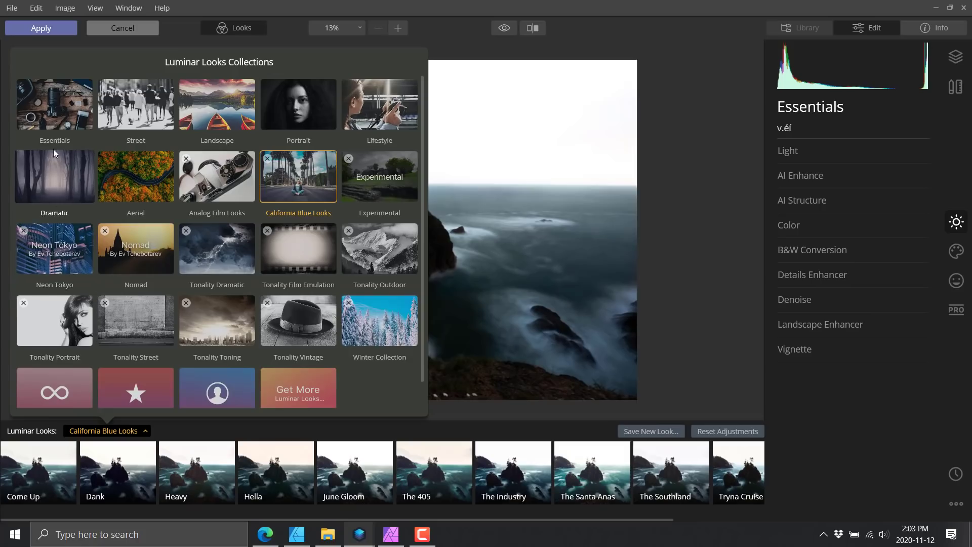
pyautogui.click(69, 108)
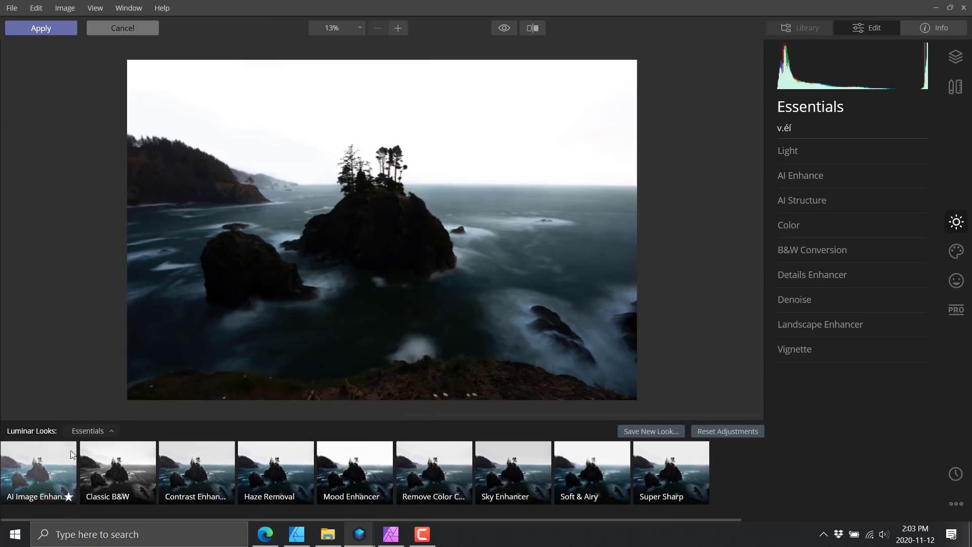
pyautogui.click(111, 470)
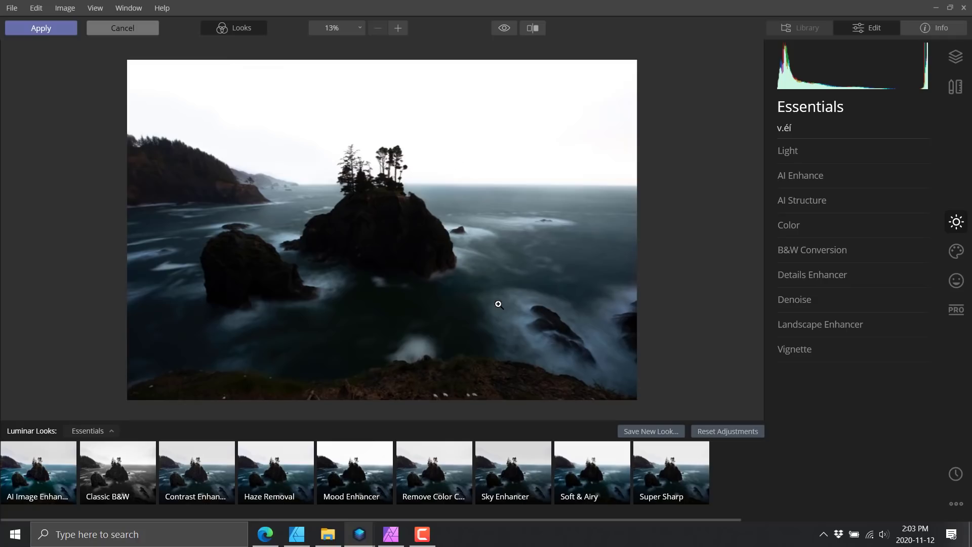
# Step: Set Lens Distortion to 3 in the Lens & Geometry settings of the Canvas tools
pyautogui.click(960, 51)
pyautogui.click(955, 86)
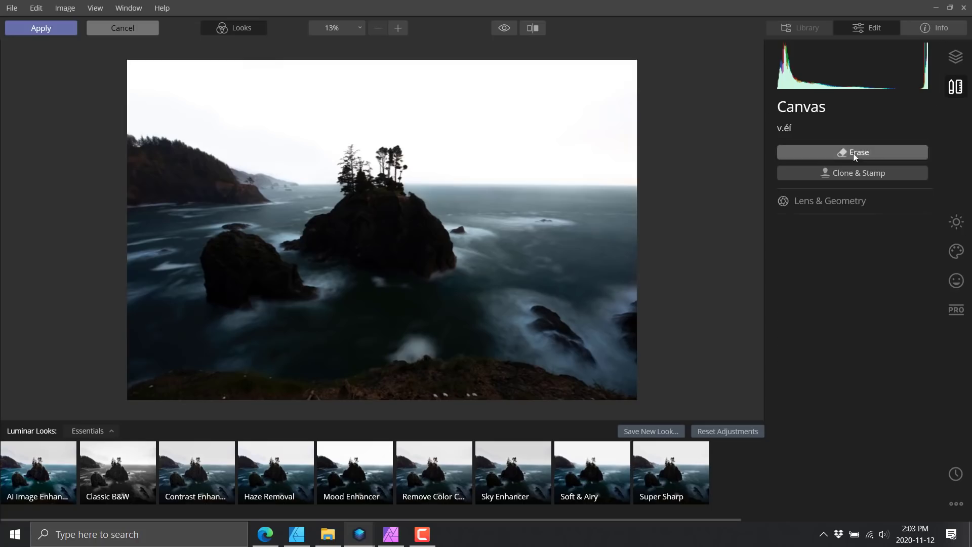
pyautogui.click(813, 204)
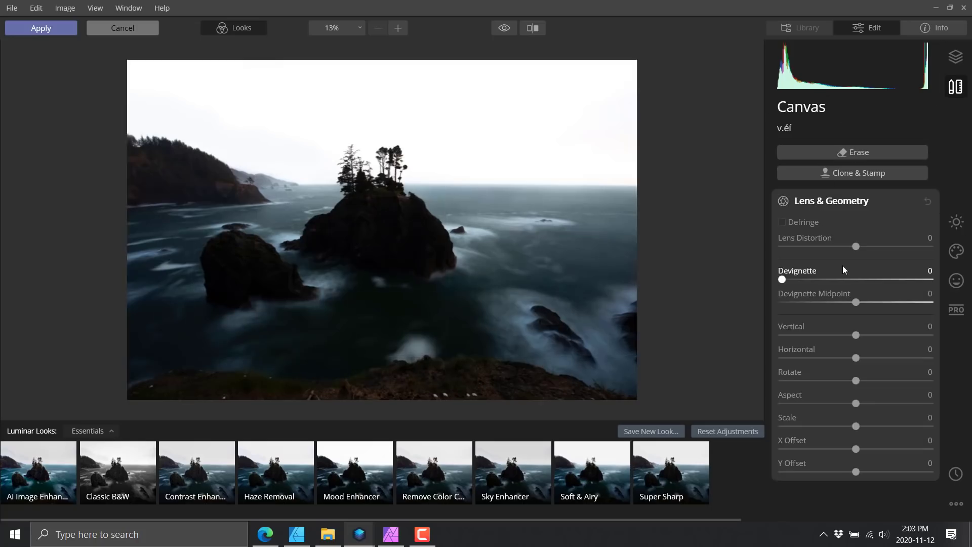
pyautogui.moveTo(856, 246)
pyautogui.mouseDown()
pyautogui.moveTo(911, 246)
pyautogui.moveTo(739, 248)
pyautogui.moveTo(916, 236)
pyautogui.moveTo(859, 248)
pyautogui.mouseUp()
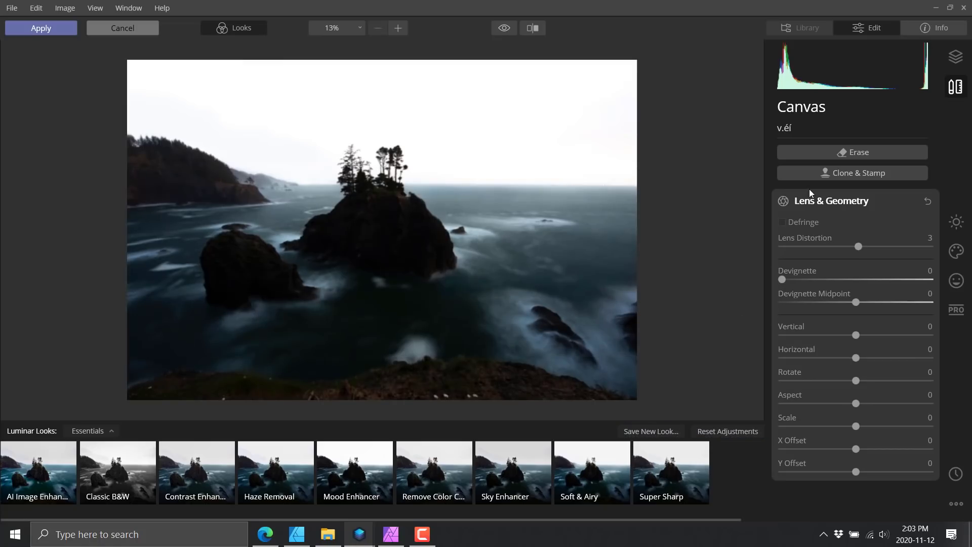
# Step: Look through the Essentials, Creative, Portrait and Professional tool sets, then return to Essentials
pyautogui.click(956, 222)
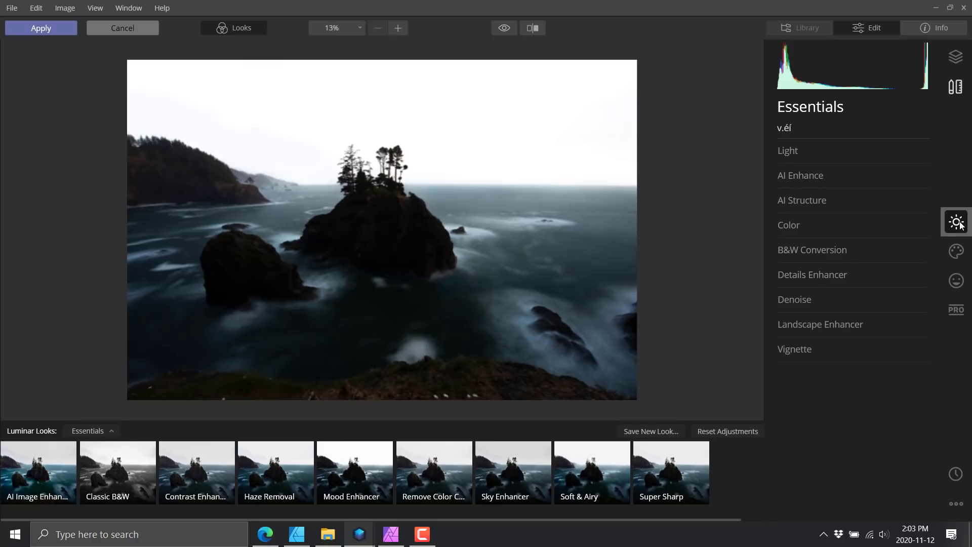
pyautogui.click(954, 256)
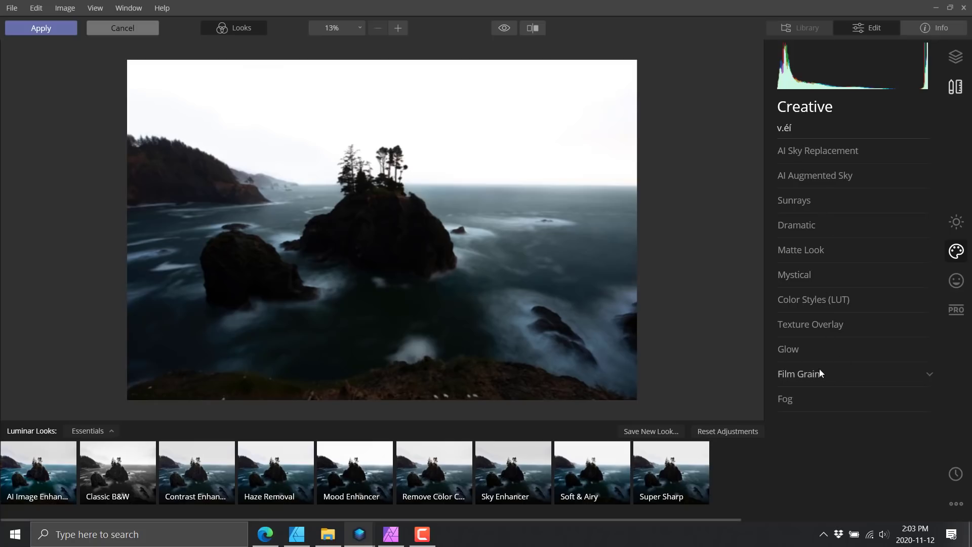
pyautogui.click(955, 280)
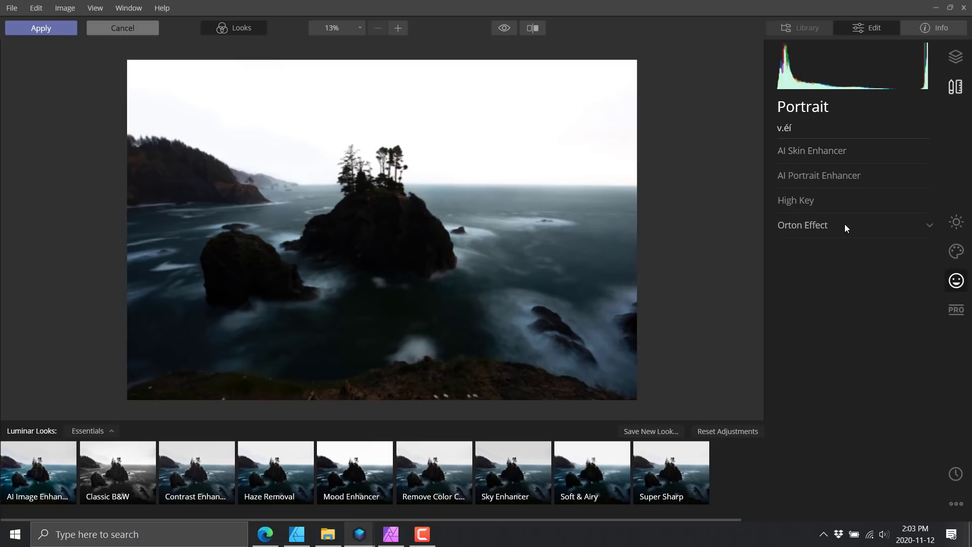
pyautogui.click(955, 310)
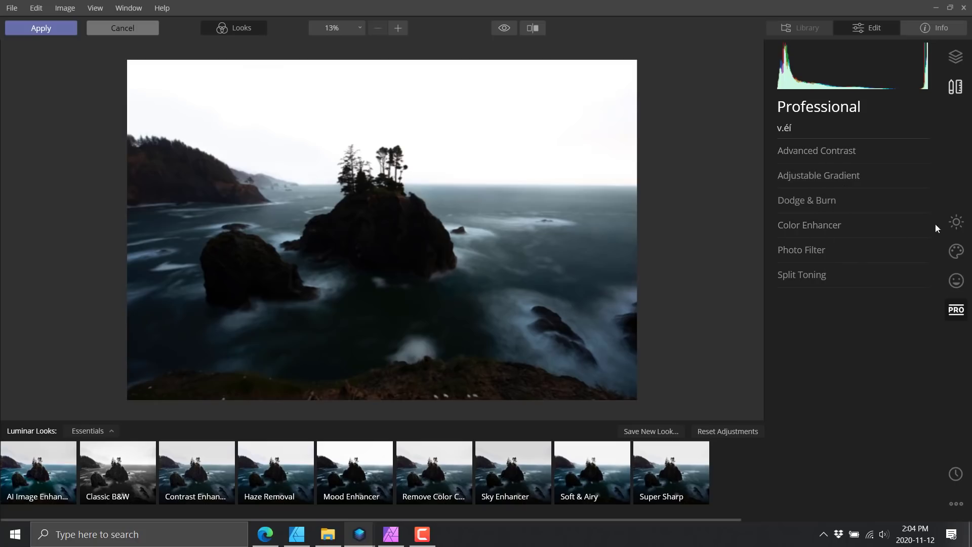
pyautogui.click(955, 222)
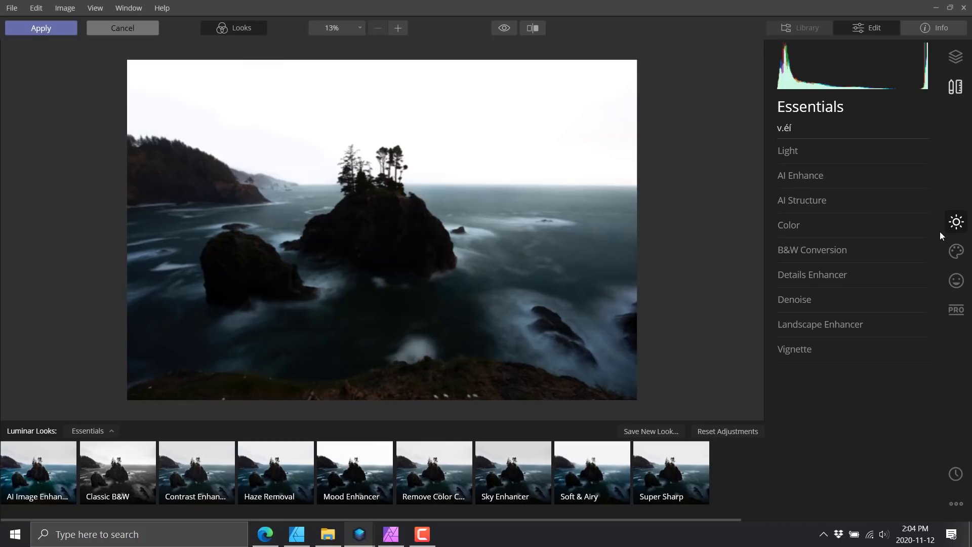
# Step: Look at the AI Enhance and AI Structure tools in the Essentials set
pyautogui.click(817, 175)
pyautogui.click(817, 175)
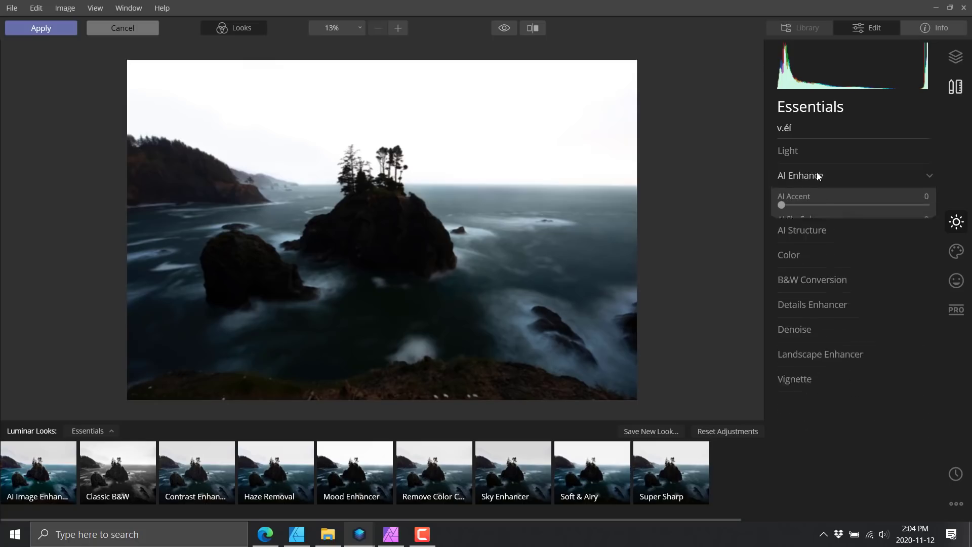
pyautogui.click(818, 202)
pyautogui.click(818, 203)
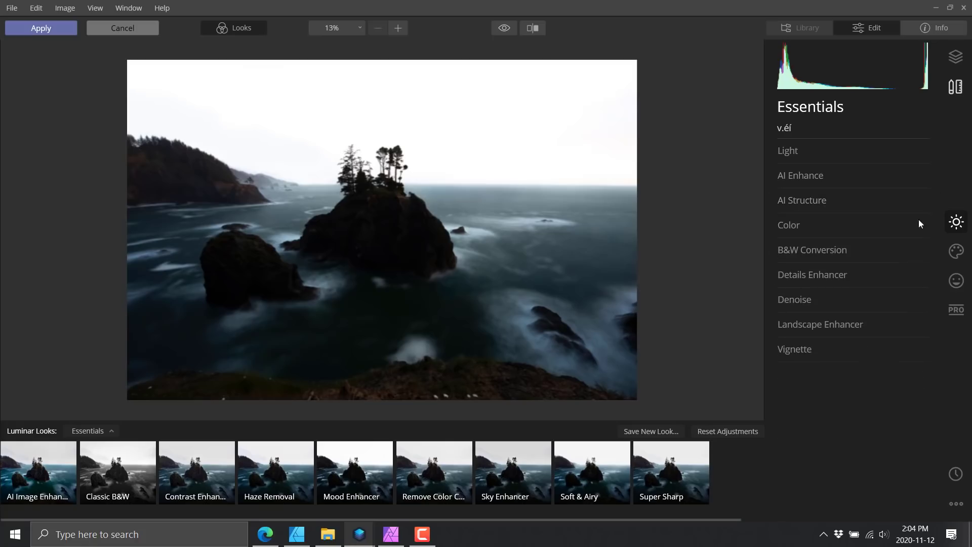
# Step: Replace the white sky with Dramatic Sunset 7 using the Creative set's AI Sky Replacement
pyautogui.click(956, 251)
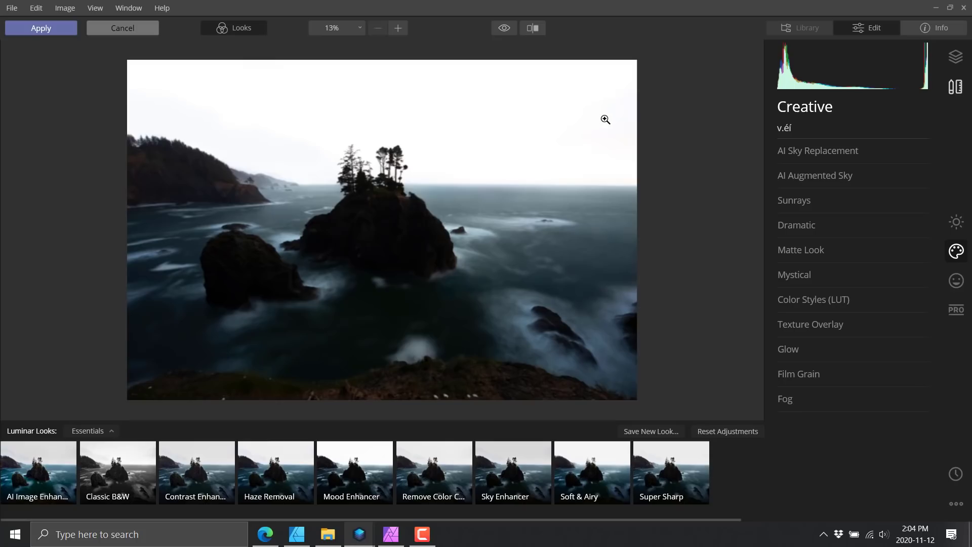
pyautogui.click(787, 154)
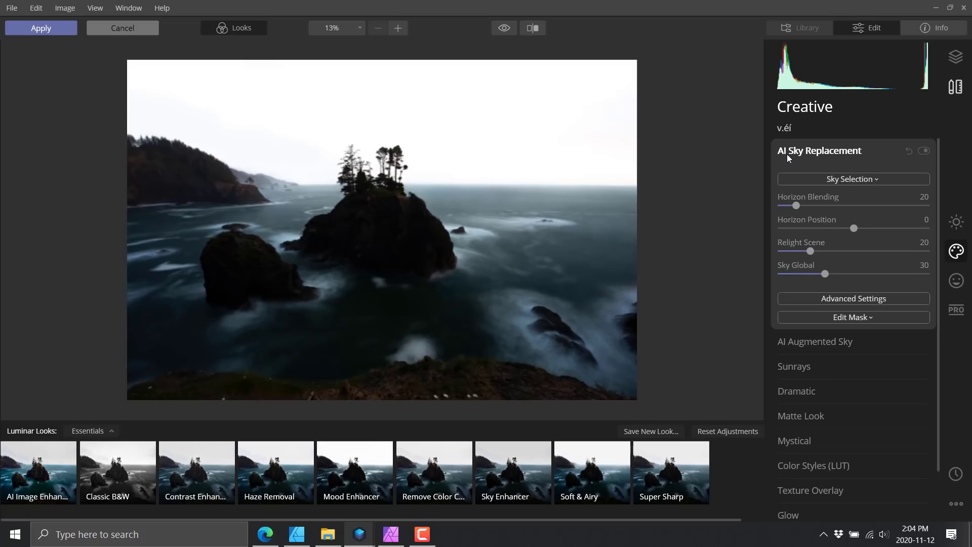
pyautogui.click(879, 179)
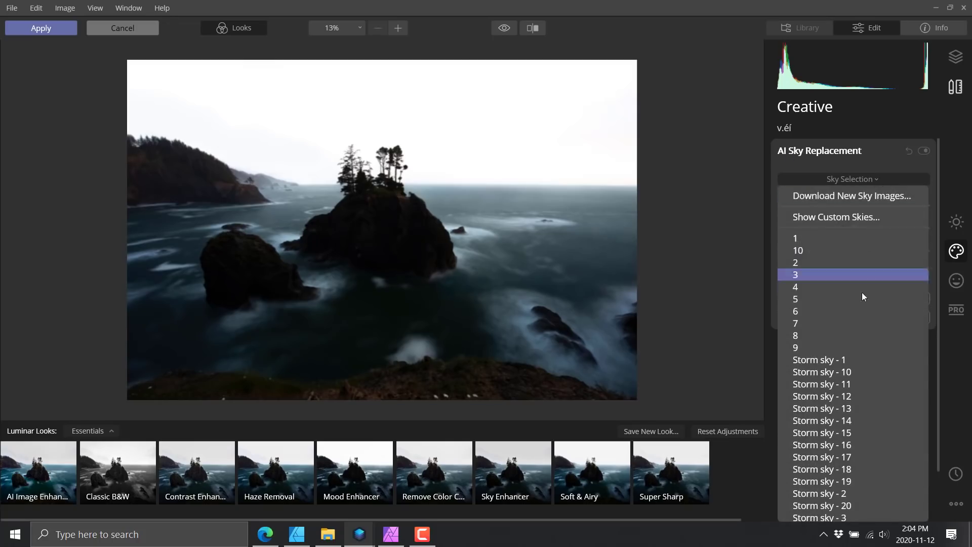
pyautogui.scroll(-3, 855, 354)
pyautogui.scroll(1, 853, 421)
pyautogui.scroll(-15, 849, 445)
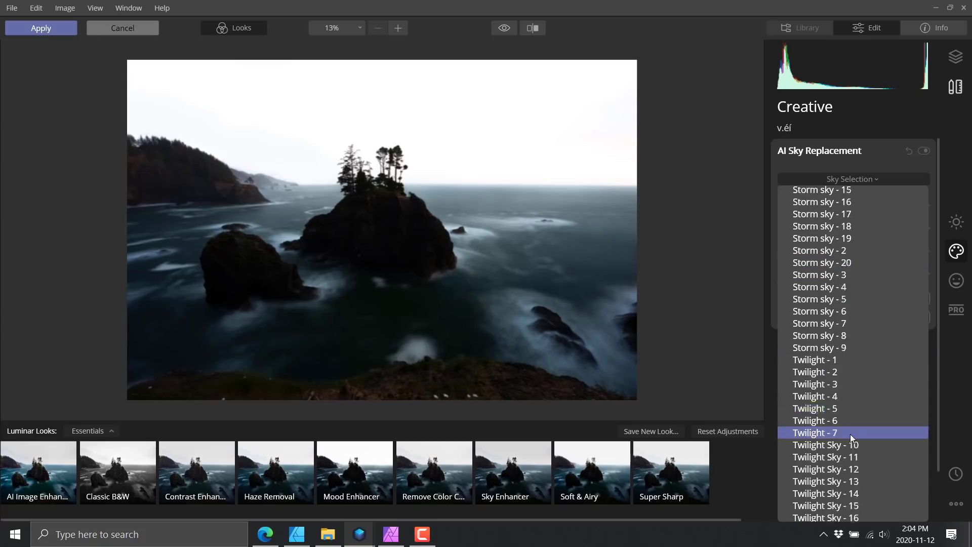
pyautogui.scroll(-2, 847, 463)
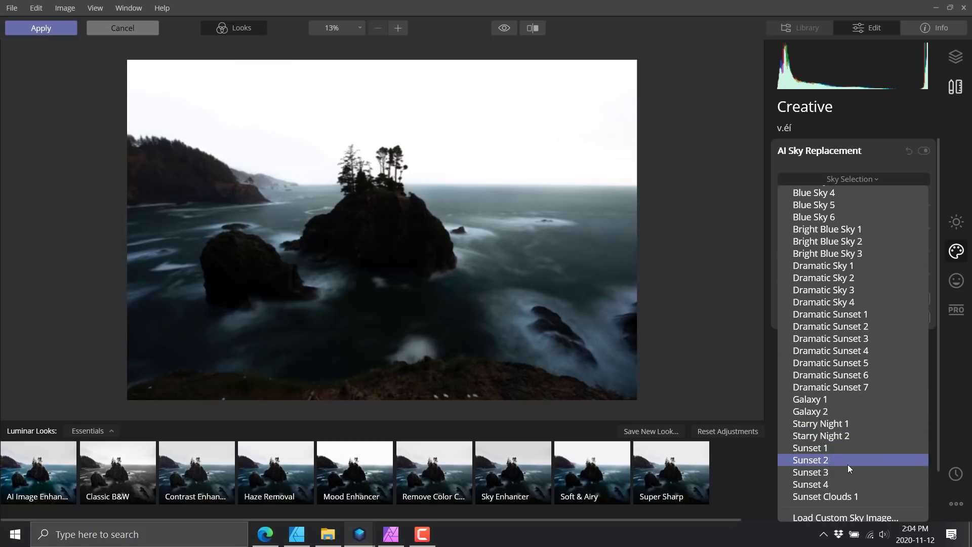
pyautogui.click(830, 386)
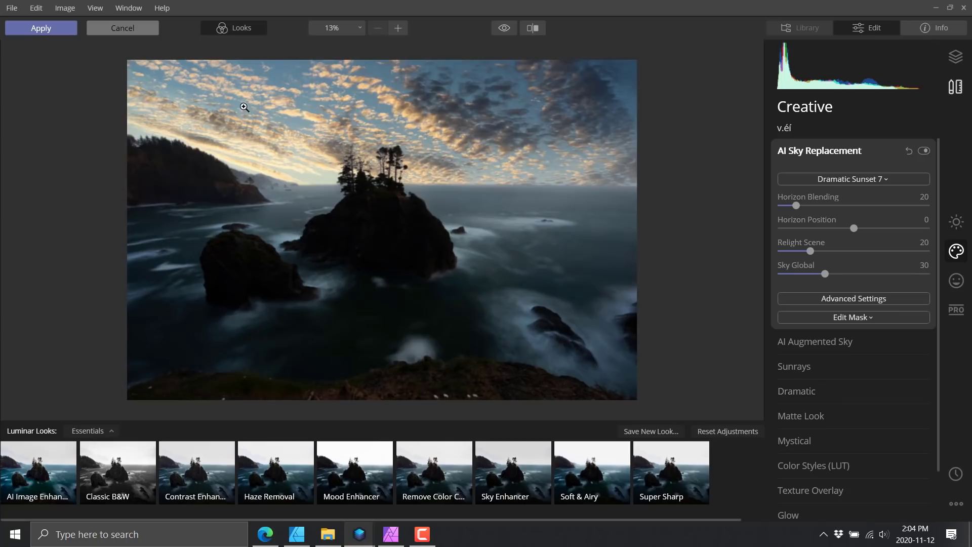
# Step: Change the replacement sky to Storm sky - 2
pyautogui.click(888, 176)
pyautogui.scroll(9, 848, 241)
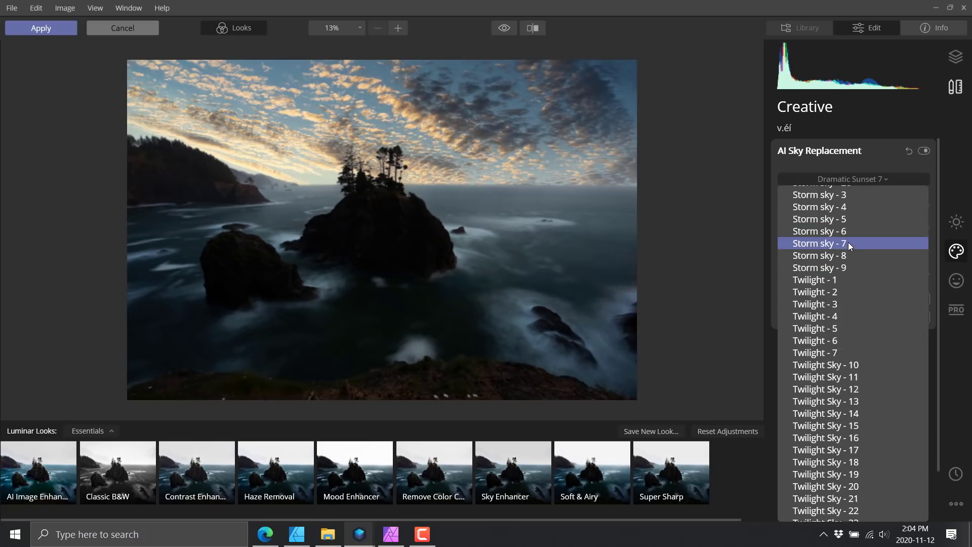
pyautogui.scroll(3, 848, 242)
pyautogui.click(833, 232)
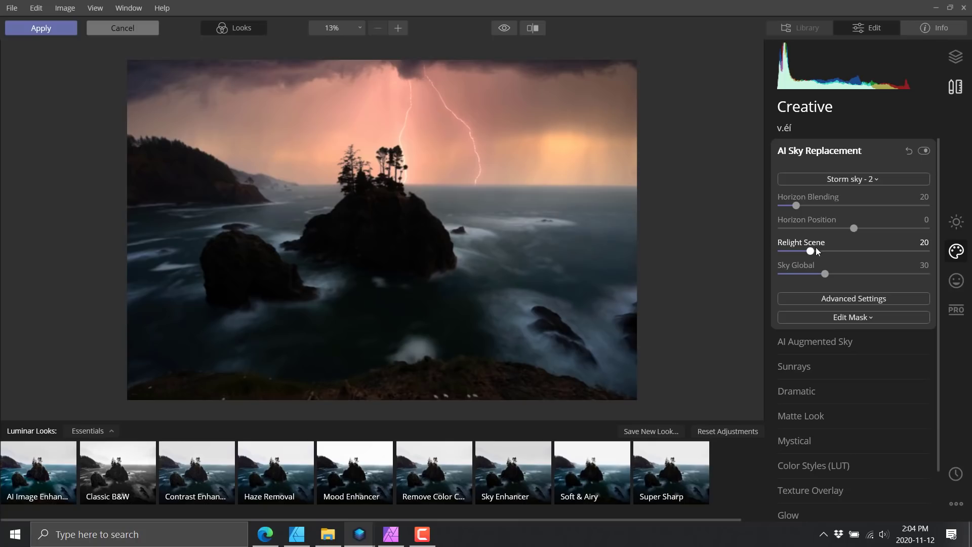
# Step: Set the replacement sky's Relight Scene to 27, Sky Global to 60 and Horizon Blending to 75, and check the available mask types
pyautogui.moveTo(815, 248); pyautogui.dragTo(871, 274)
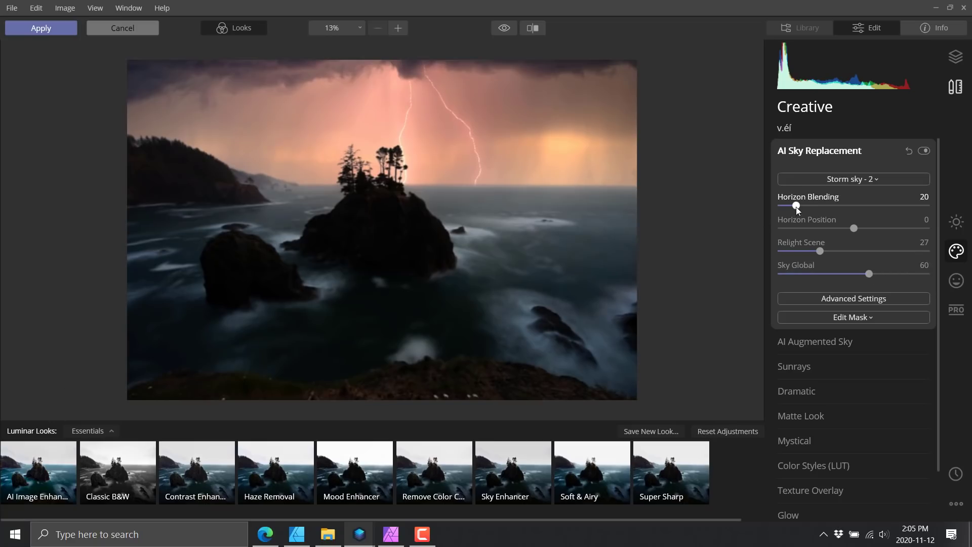
pyautogui.moveTo(796, 207); pyautogui.dragTo(836, 207)
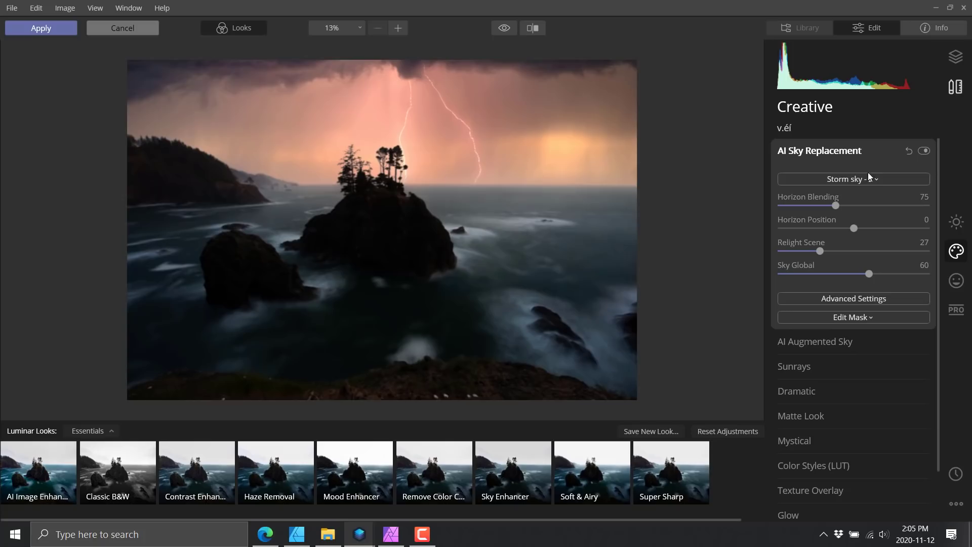
pyautogui.click(869, 317)
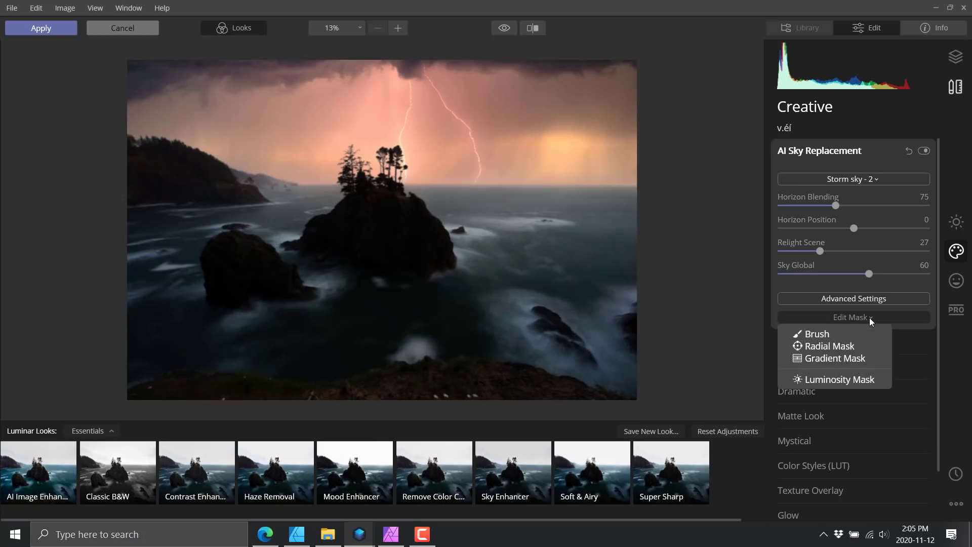
pyautogui.click(870, 318)
pyautogui.click(870, 318)
pyautogui.click(856, 131)
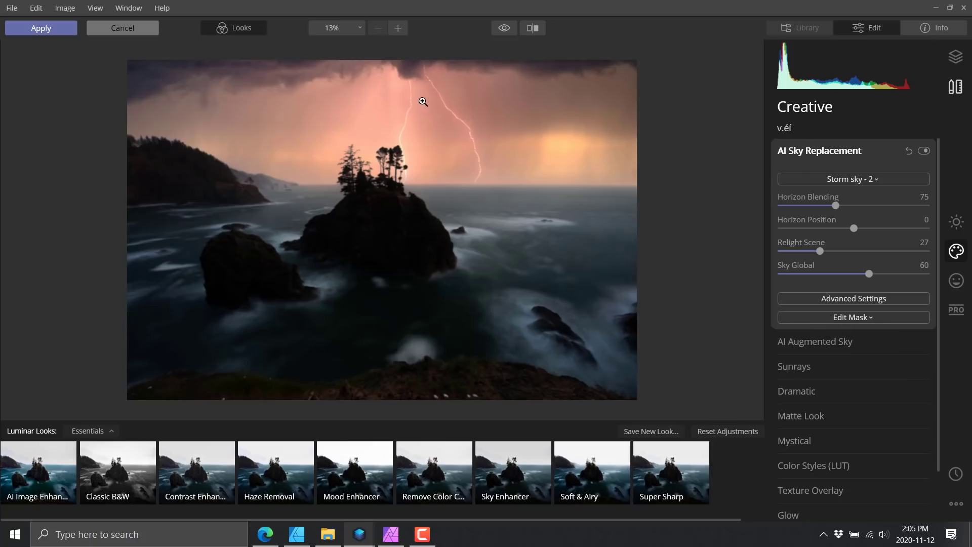
# Step: Place the Sunrays sun center on the trees of the central rock and set the Sunrays Amount to 28
pyautogui.click(807, 366)
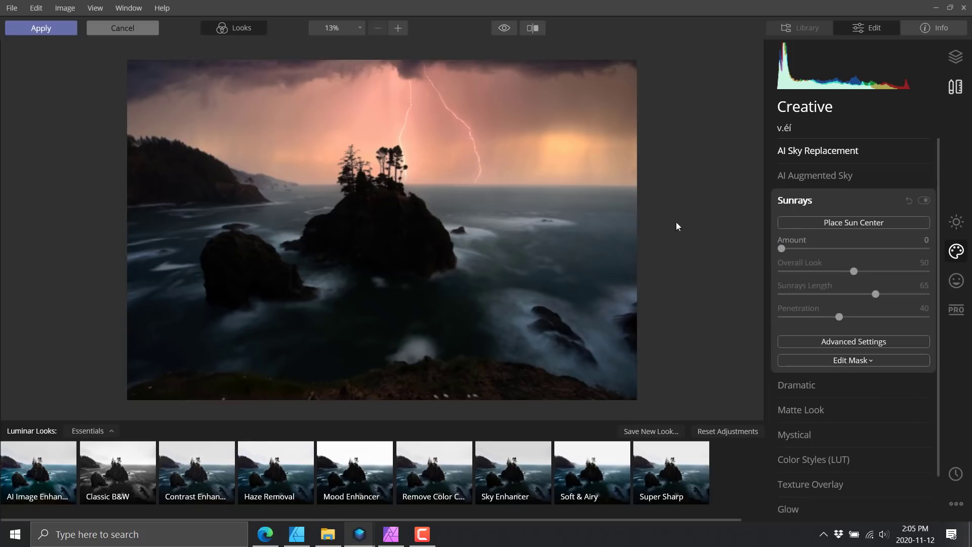
pyautogui.click(826, 223)
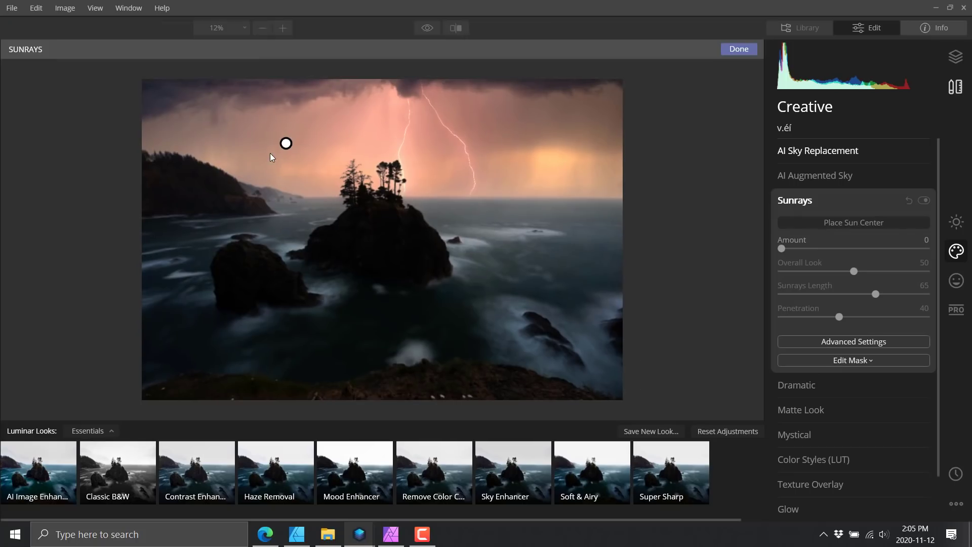
pyautogui.moveTo(286, 143); pyautogui.dragTo(393, 179)
pyautogui.moveTo(781, 250); pyautogui.dragTo(825, 251)
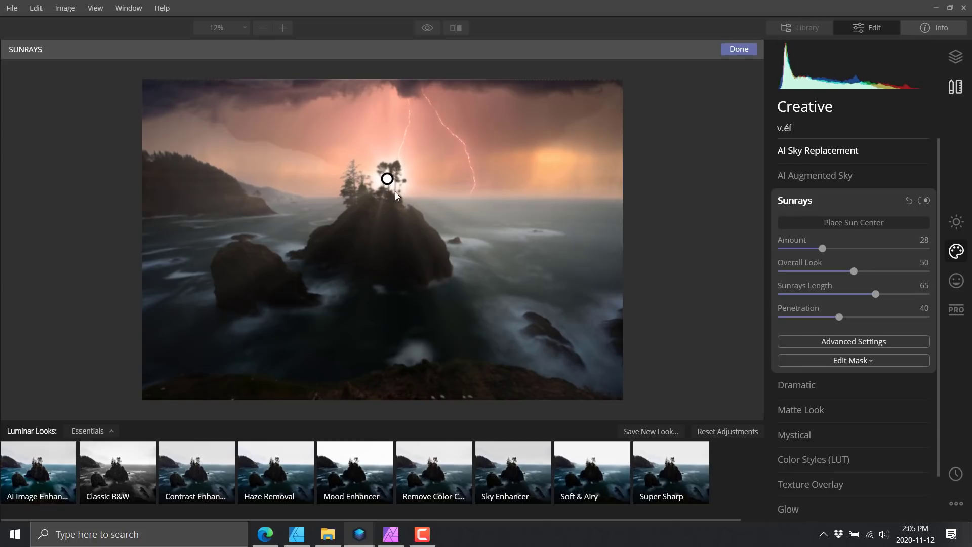
# Step: Move the sun center to the ridge of the headland on the photo's left side and set Penetration to 55
pyautogui.moveTo(389, 179); pyautogui.dragTo(191, 167)
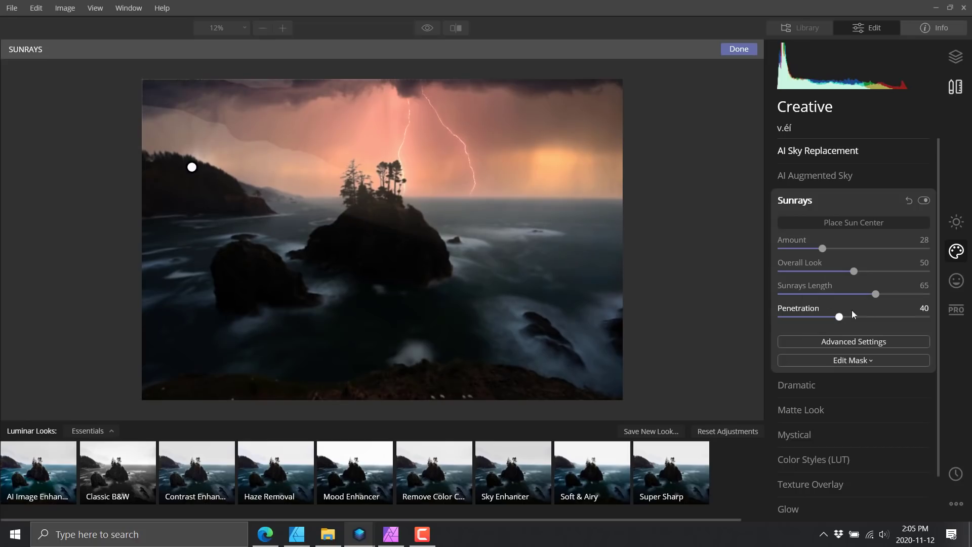
pyautogui.moveTo(838, 319)
pyautogui.mouseDown()
pyautogui.moveTo(897, 323)
pyautogui.moveTo(836, 328)
pyautogui.moveTo(853, 330)
pyautogui.mouseUp()
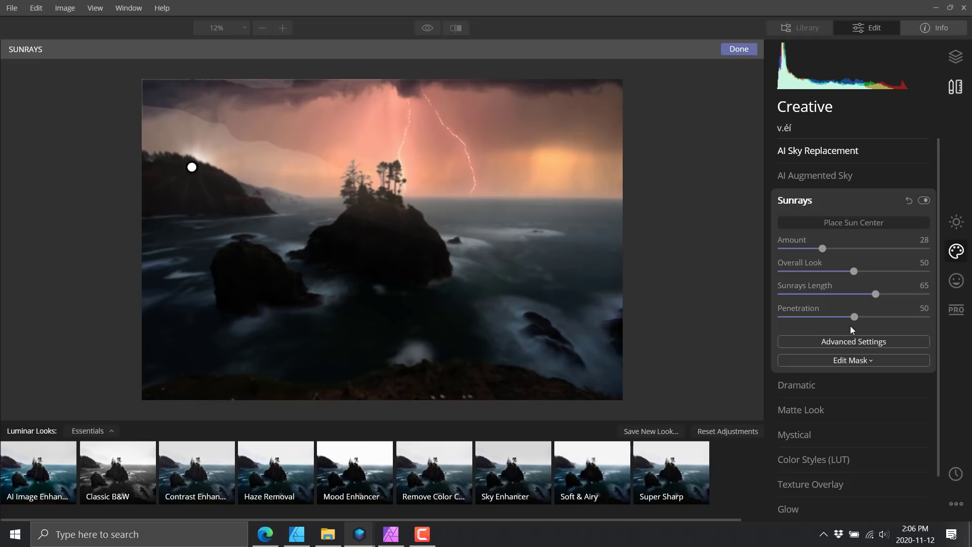
pyautogui.moveTo(853, 318); pyautogui.dragTo(861, 318)
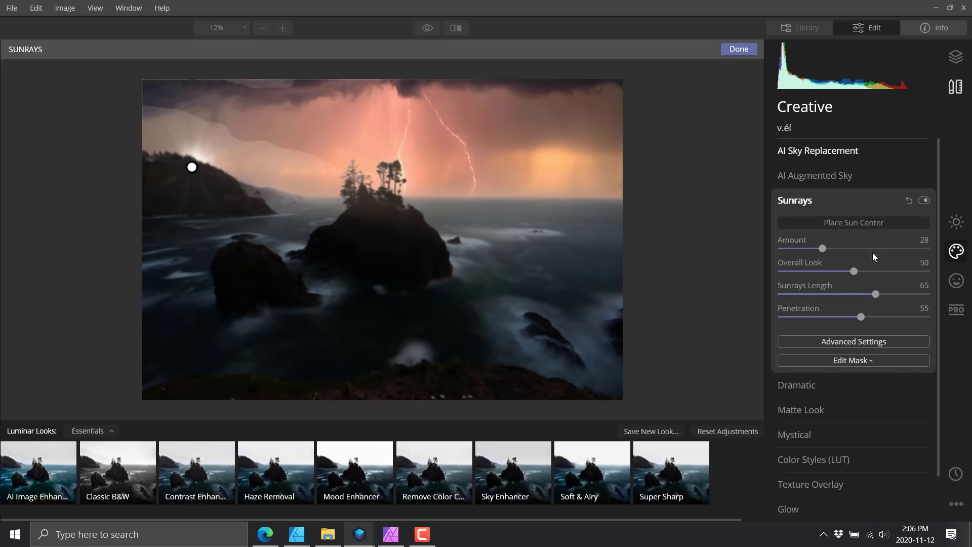
# Step: Add a Soft Focus Bright Glow with an Amount of 41 and show its advanced settings
pyautogui.scroll(-2, 843, 387)
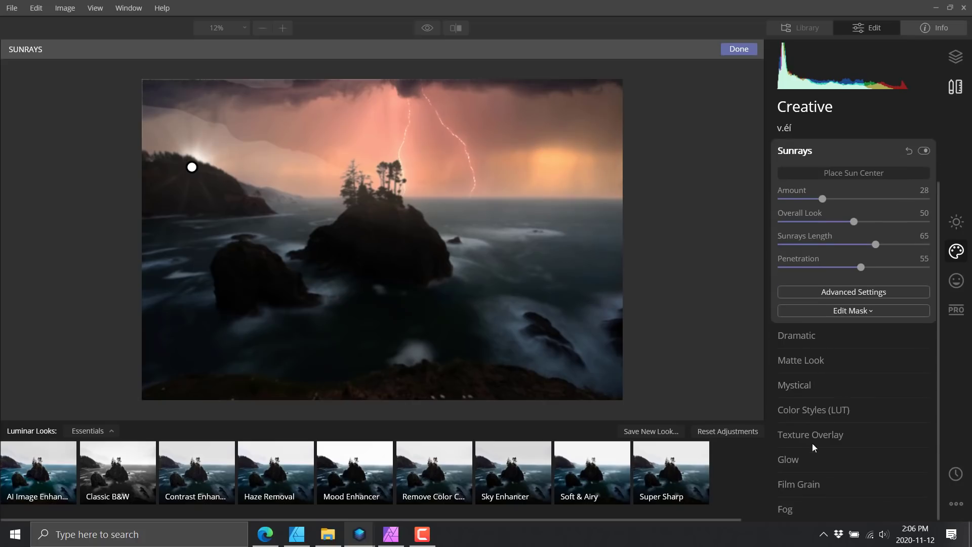
pyautogui.click(801, 456)
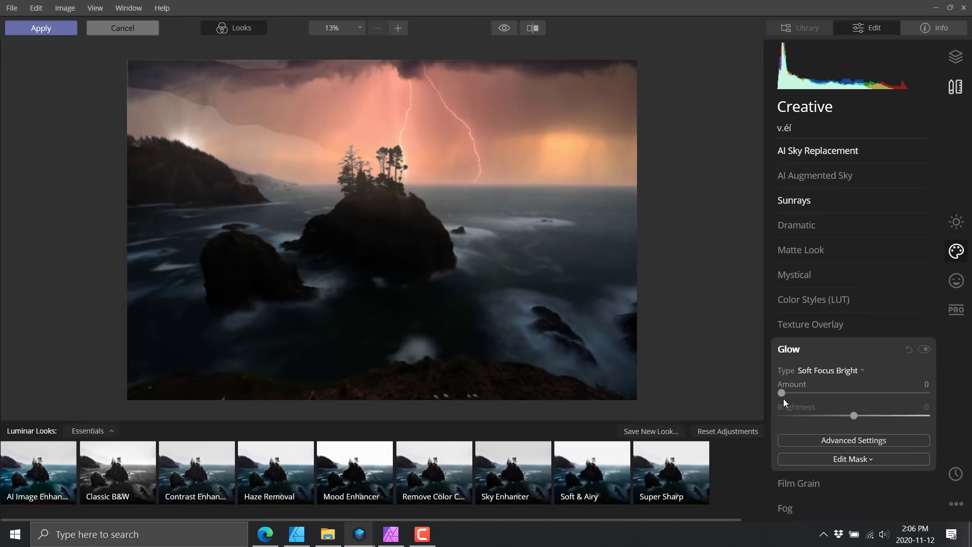
pyautogui.moveTo(794, 393); pyautogui.dragTo(843, 392)
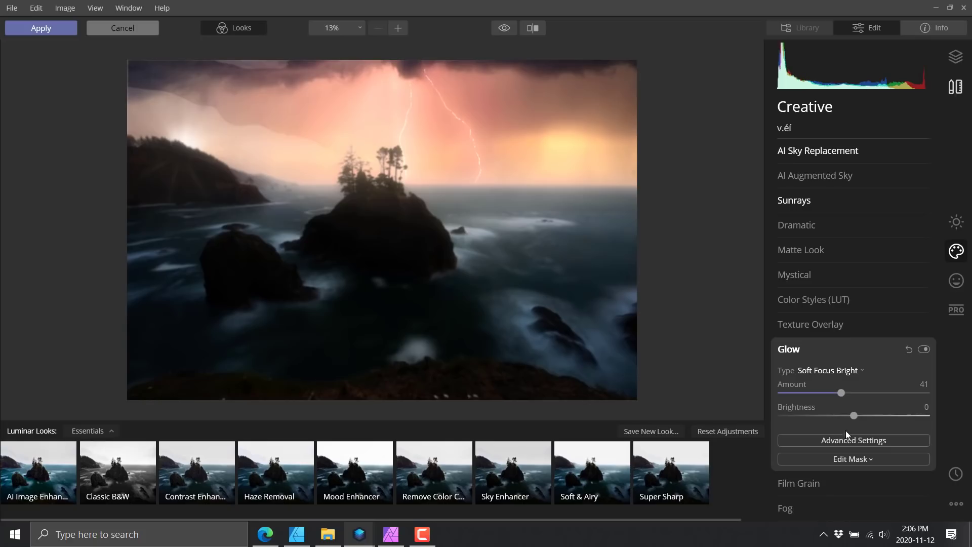
pyautogui.click(850, 440)
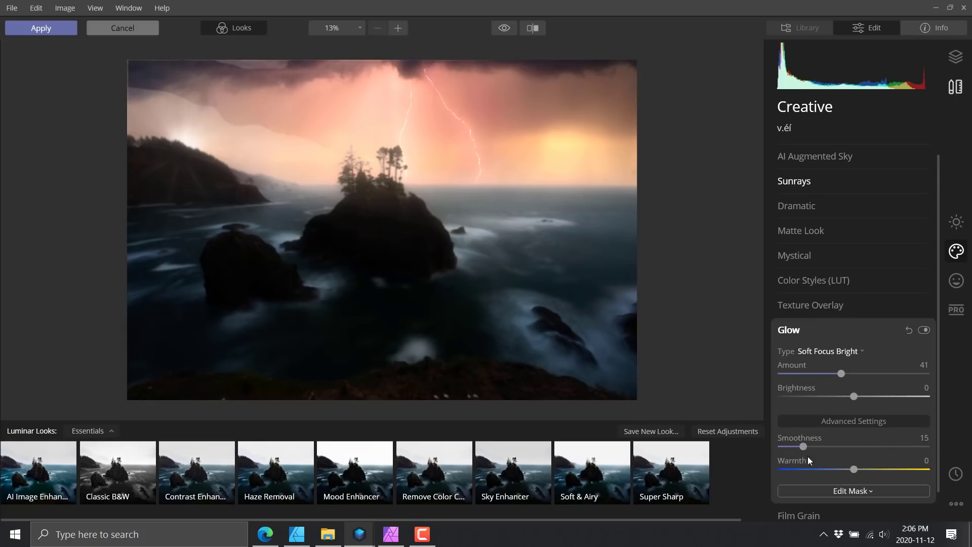
# Step: Limit the Glow with a brush mask painted over the bright yellow patch of sky above the horizon
pyautogui.click(846, 486)
pyautogui.click(820, 429)
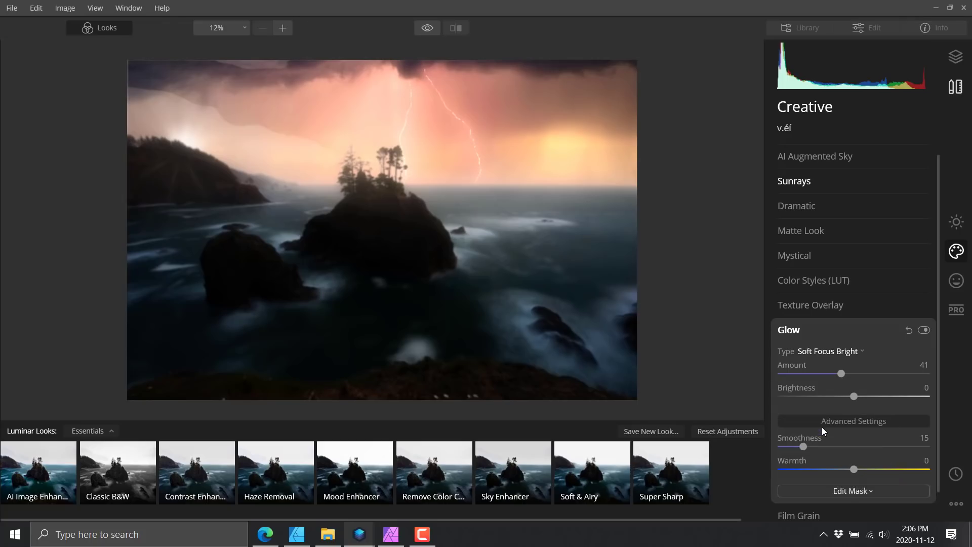
pyautogui.moveTo(527, 161)
pyautogui.mouseDown()
pyautogui.moveTo(576, 169)
pyautogui.moveTo(543, 168)
pyautogui.moveTo(570, 174)
pyautogui.mouseUp()
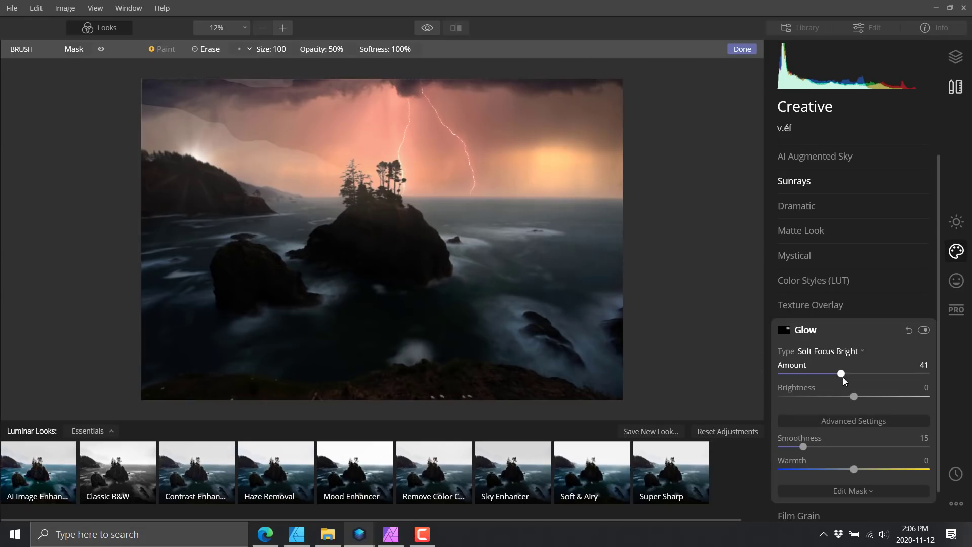
# Step: Raise the masked Glow's Amount to 67 and change its type to Soft Glow
pyautogui.moveTo(842, 375); pyautogui.dragTo(876, 375)
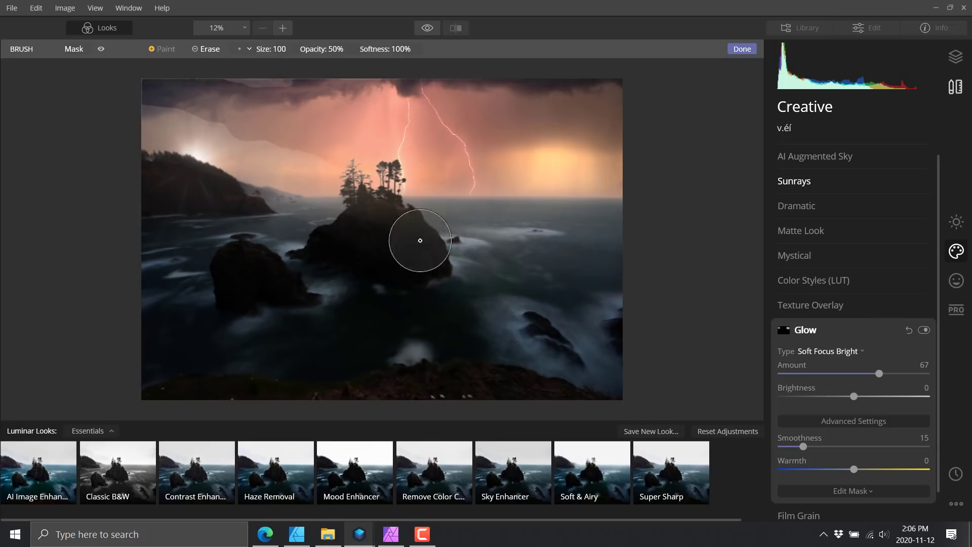
pyautogui.click(851, 352)
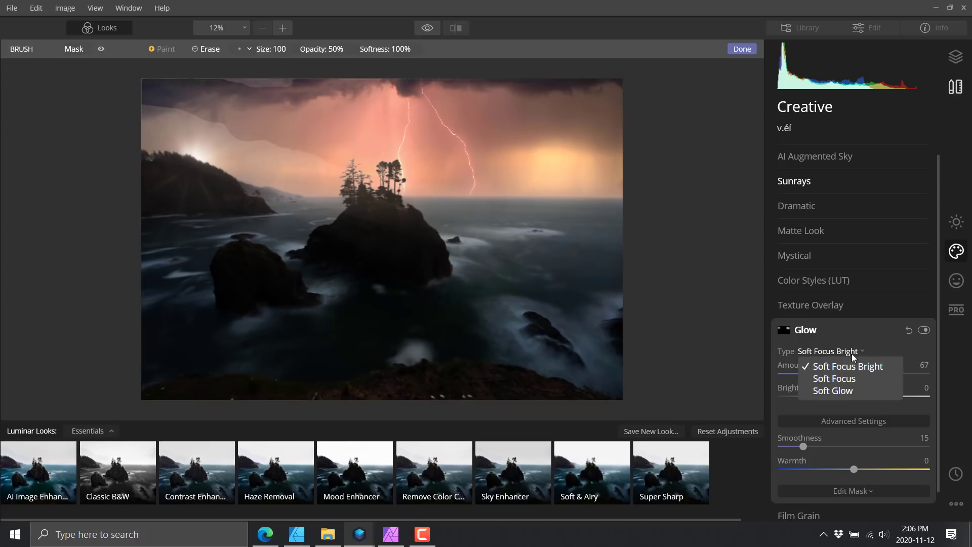
pyautogui.click(846, 390)
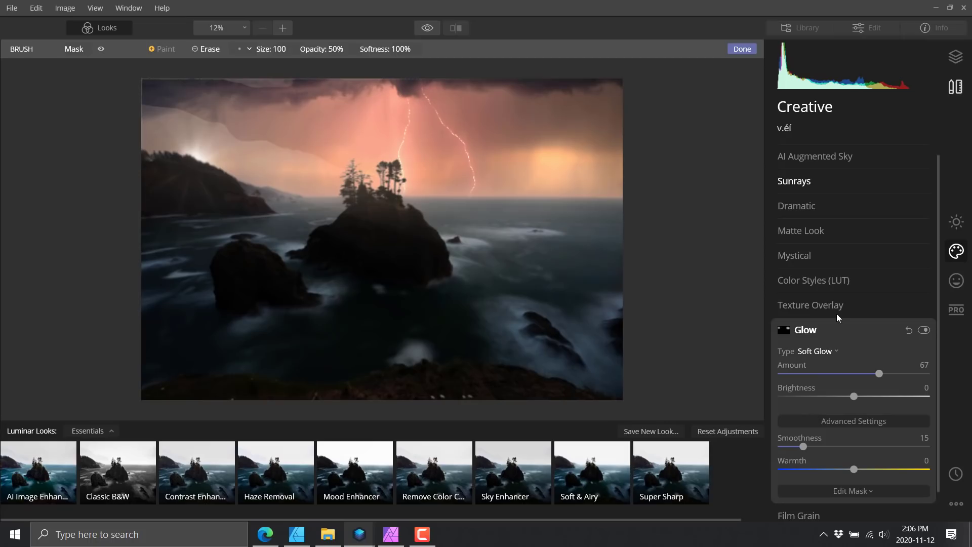
# Step: Try the 1960 LUT in Color Styles (LUT), and switch to the Long Beach LUT
pyautogui.click(841, 287)
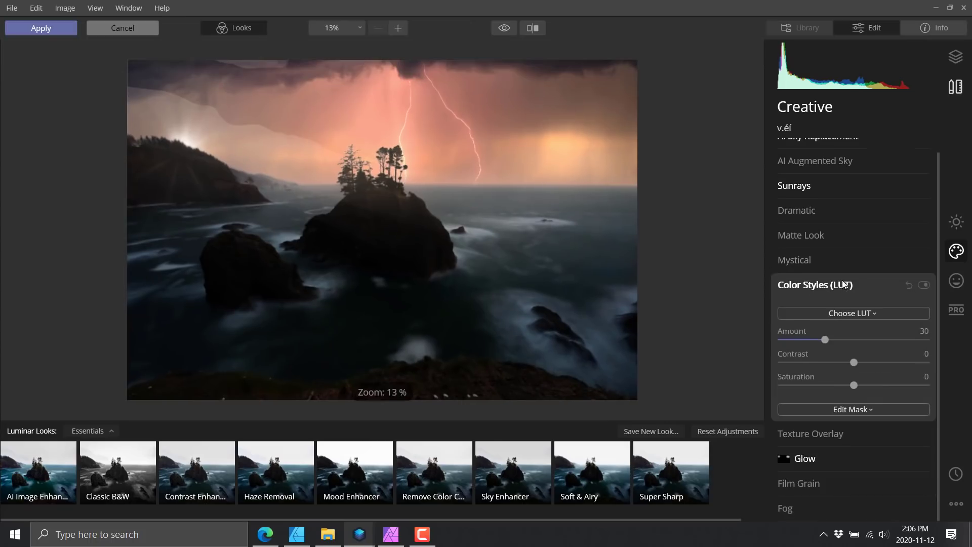
pyautogui.click(859, 314)
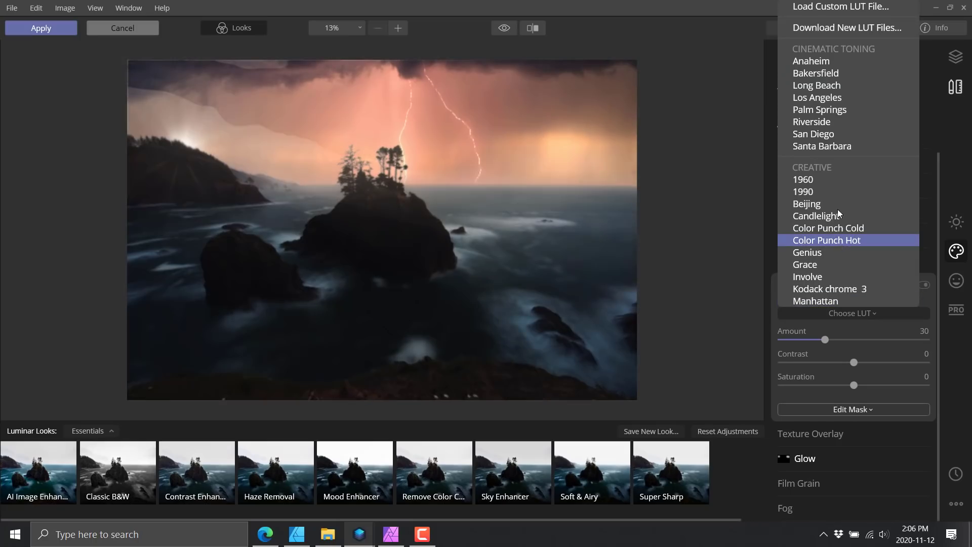
pyautogui.click(809, 181)
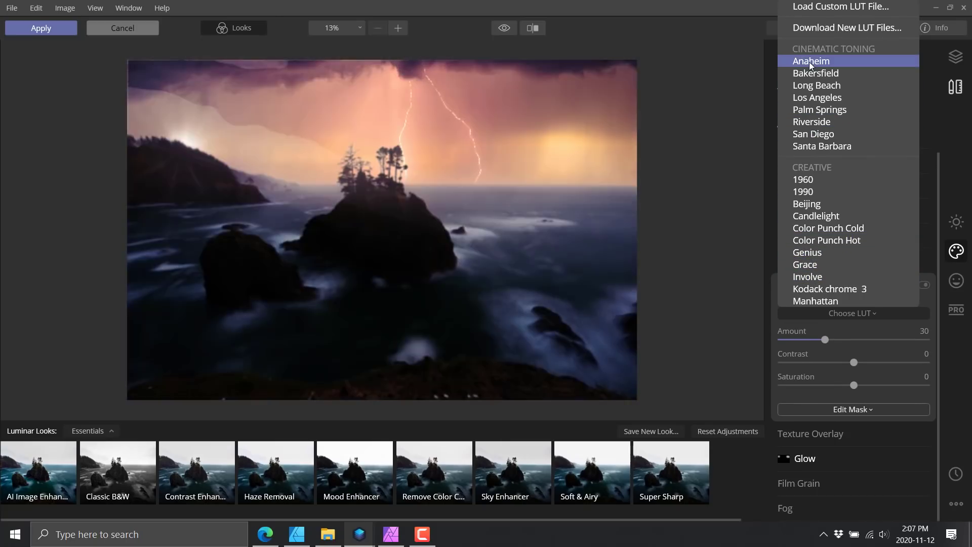
pyautogui.click(824, 87)
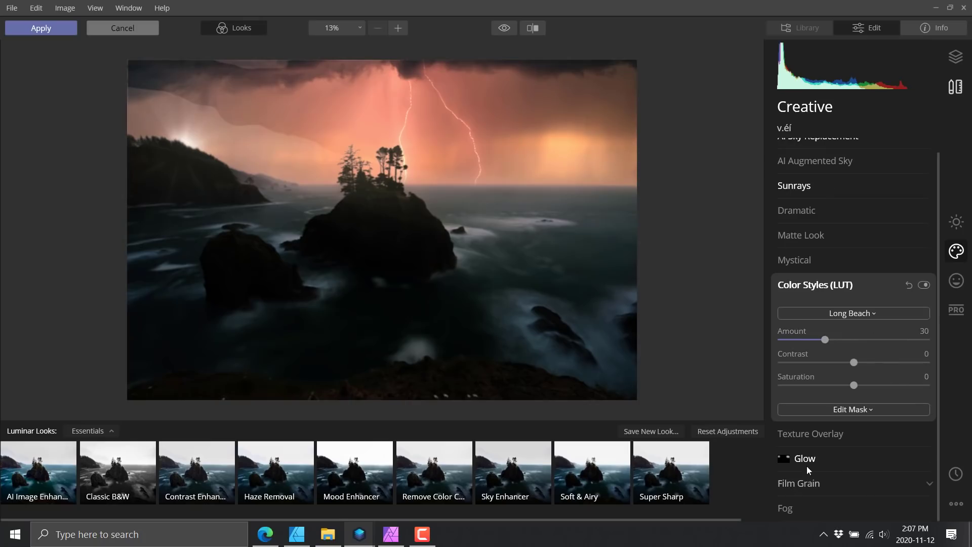
# Step: Add Film Grain to the image with an Amount of 43
pyautogui.click(812, 479)
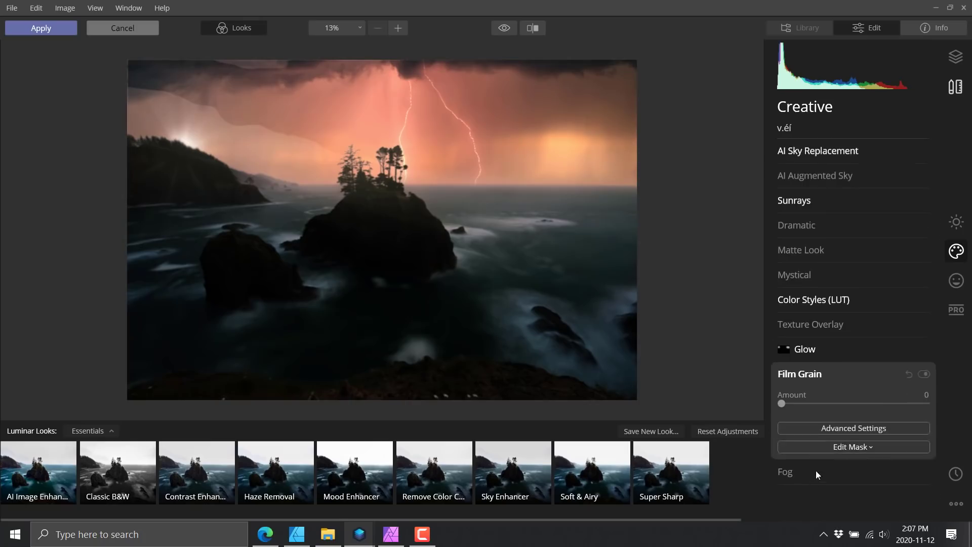
pyautogui.moveTo(785, 403); pyautogui.dragTo(843, 404)
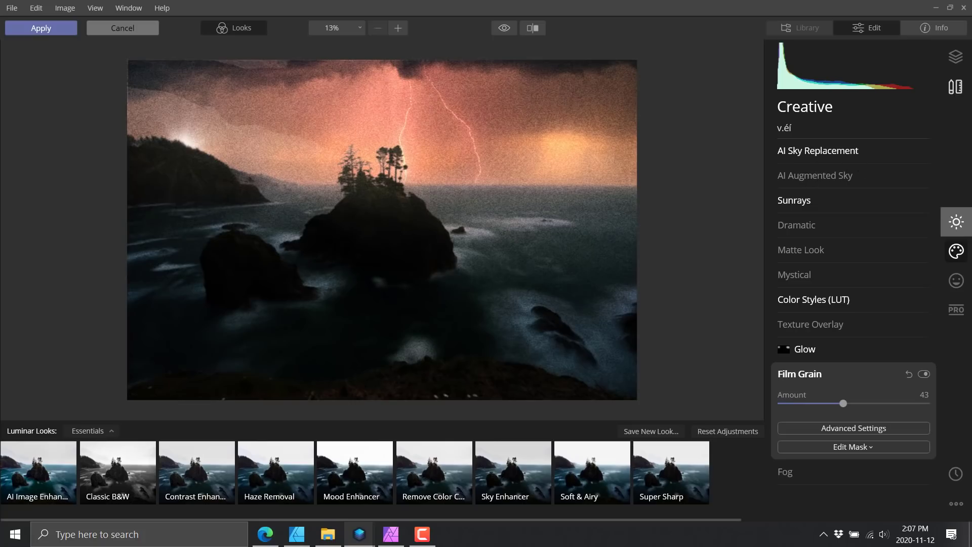
# Step: Apply AI Enhance from the Essentials tools with AI Accent at 49 and AI Sky Enhancer at 74
pyautogui.click(944, 222)
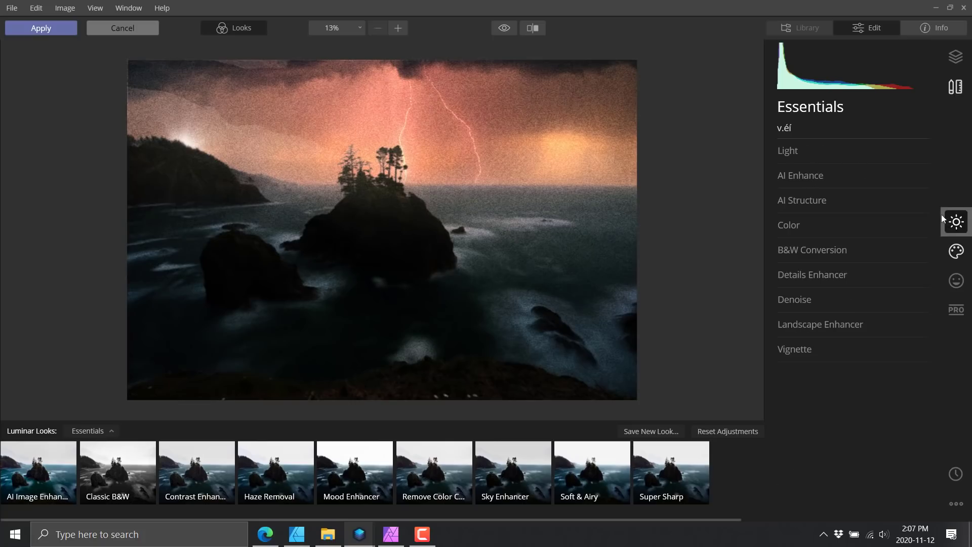
pyautogui.click(805, 178)
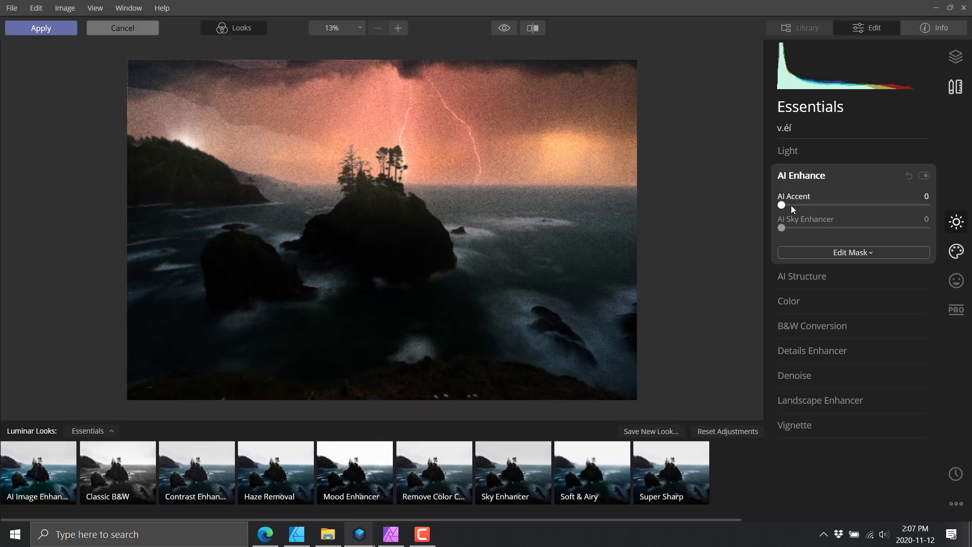
pyautogui.moveTo(790, 205); pyautogui.dragTo(853, 205)
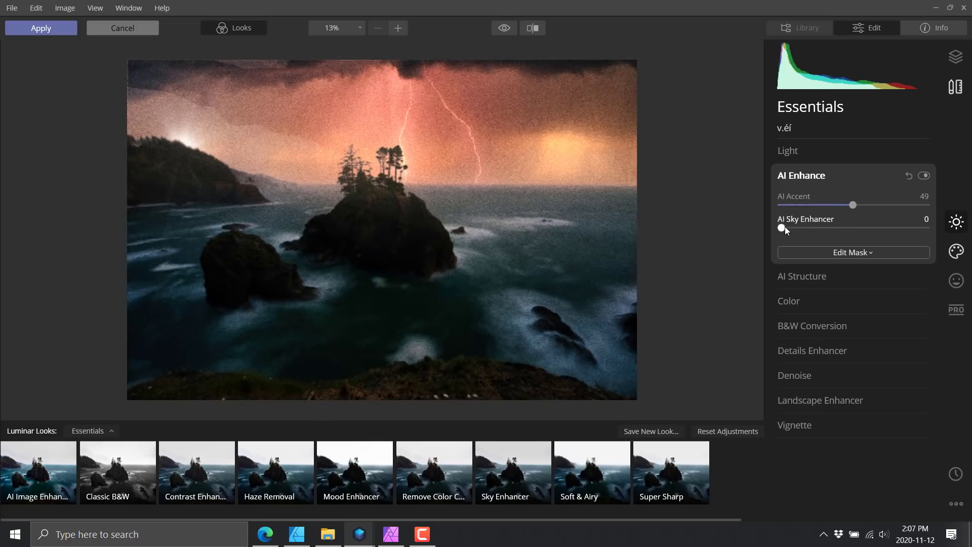
pyautogui.moveTo(782, 228); pyautogui.dragTo(863, 228)
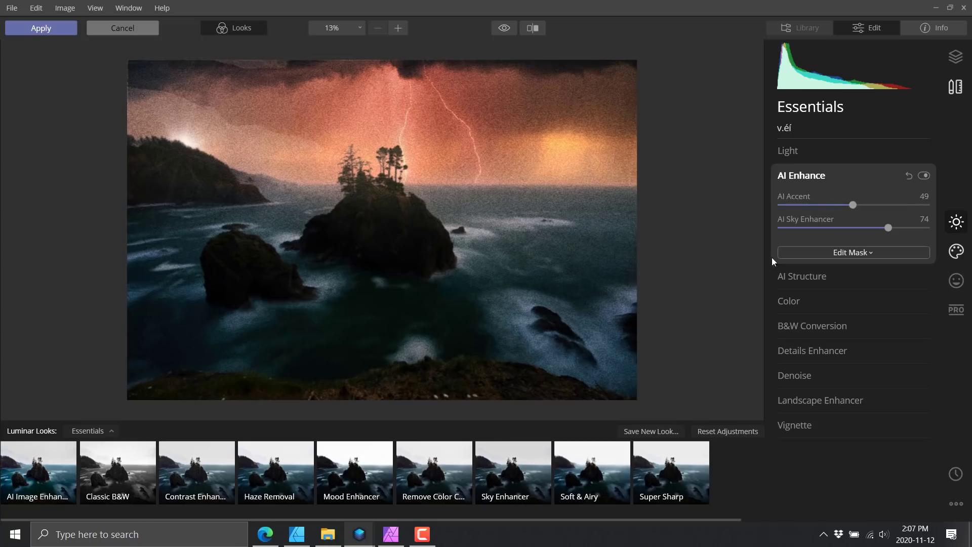
# Step: Add a Vignette with an Amount of 43 and a Size of 75, using the subject-choosing mode
pyautogui.click(791, 425)
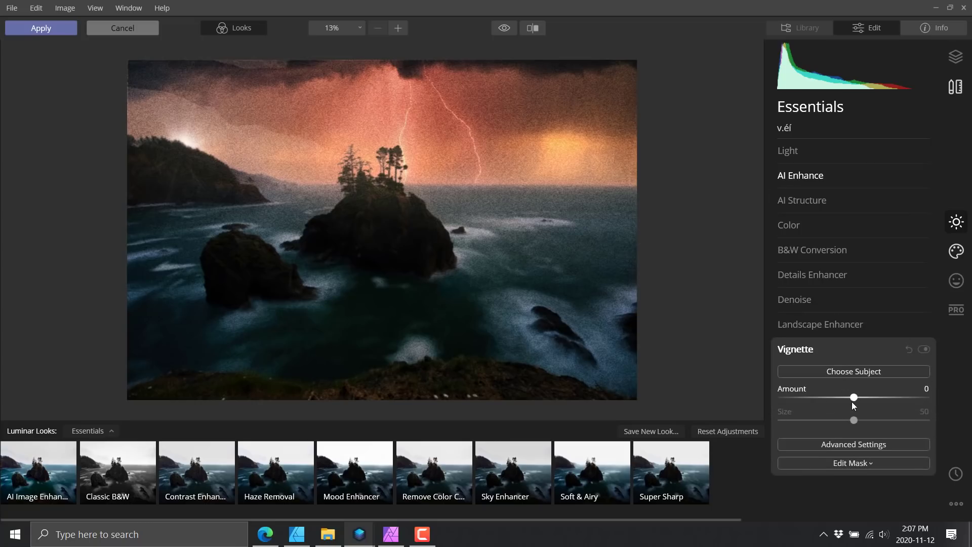
pyautogui.click(861, 372)
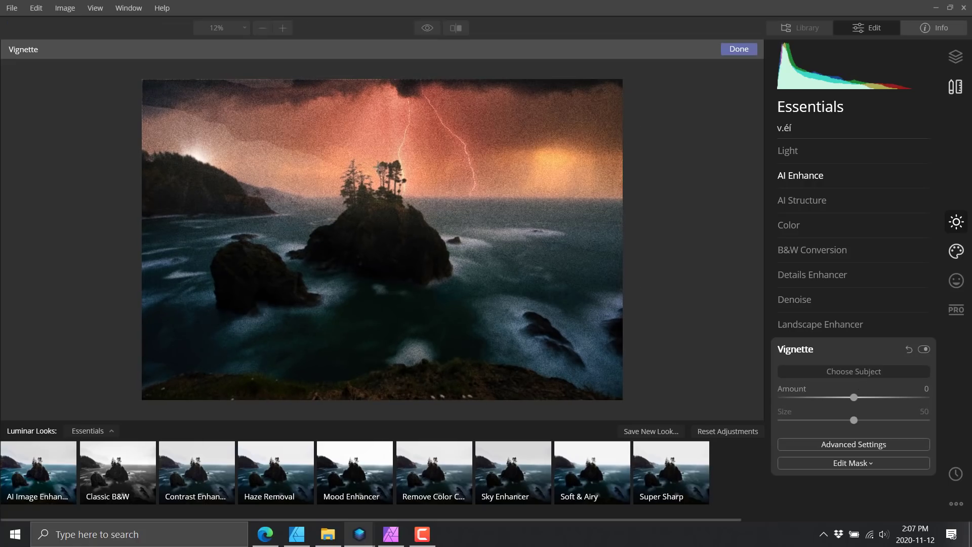
pyautogui.moveTo(853, 398); pyautogui.dragTo(889, 420)
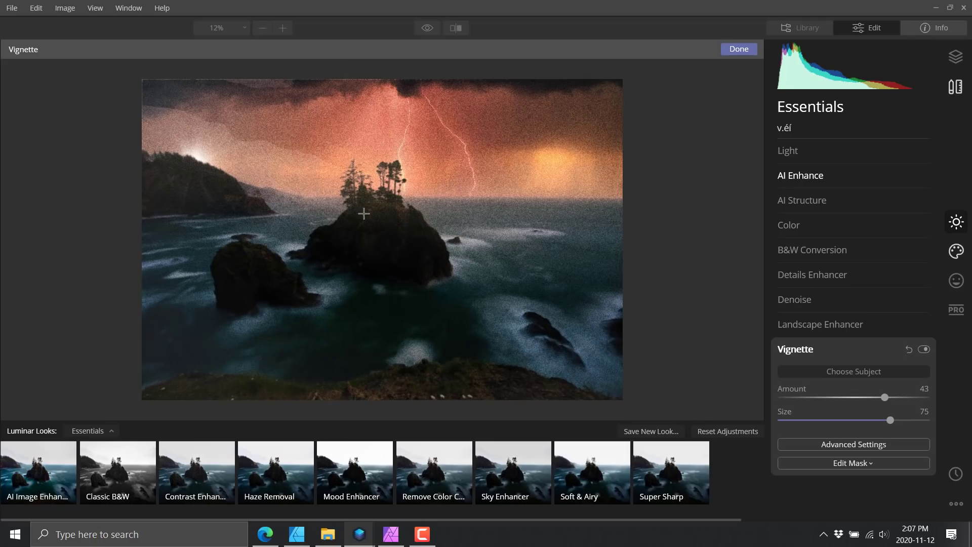
# Step: View the Portrait AI Skin Enhancer settings, and add the Creative Matte Look with an Amount of 1
pyautogui.click(956, 290)
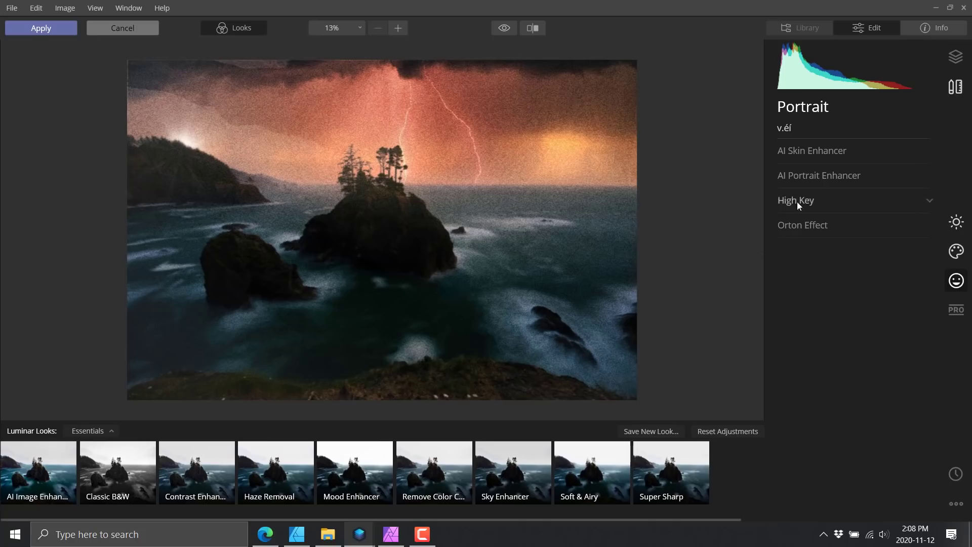
pyautogui.click(830, 152)
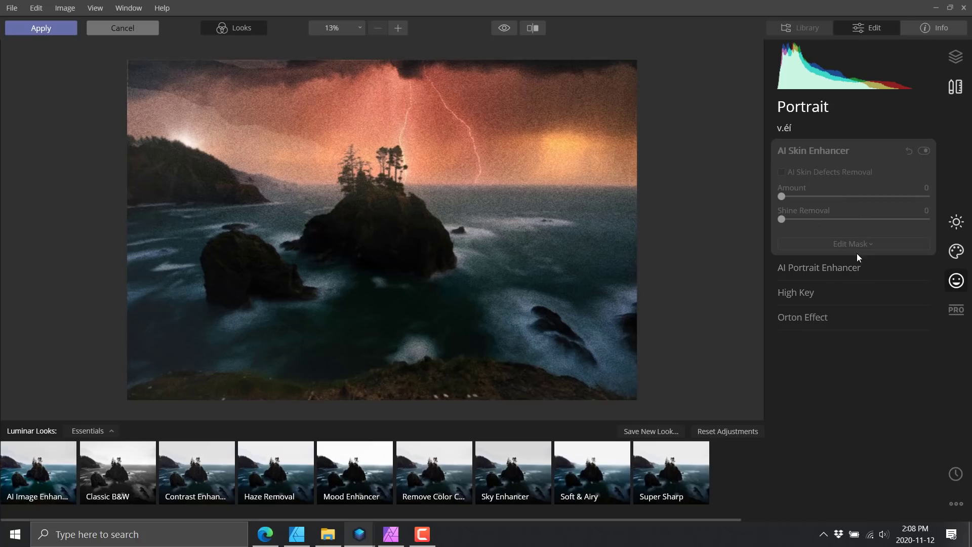
pyautogui.click(956, 255)
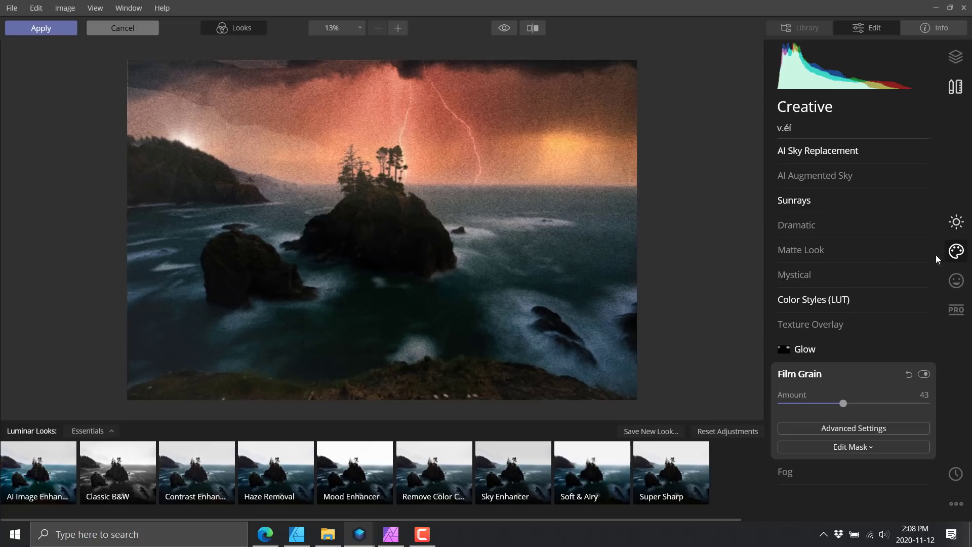
pyautogui.click(819, 250)
pyautogui.click(799, 274)
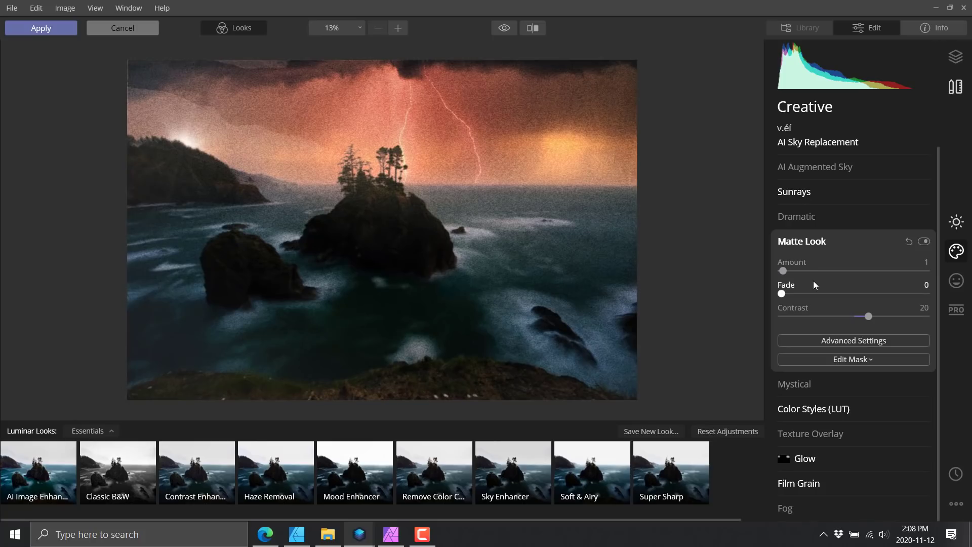
# Step: Apply the Luminar edits to the photo and switch to Affinity Photo to check on the export
pyautogui.click(32, 23)
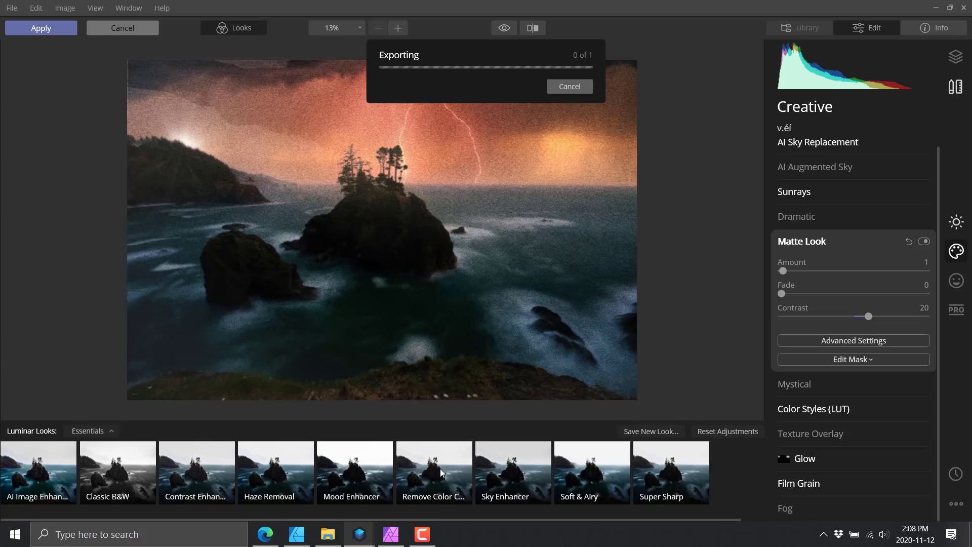
pyautogui.moveTo(386, 542)
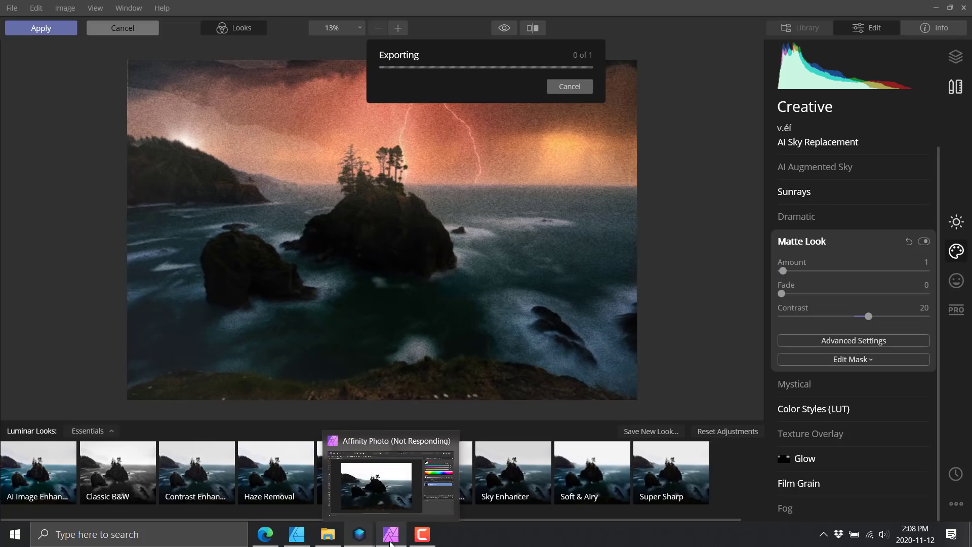
pyautogui.click(384, 501)
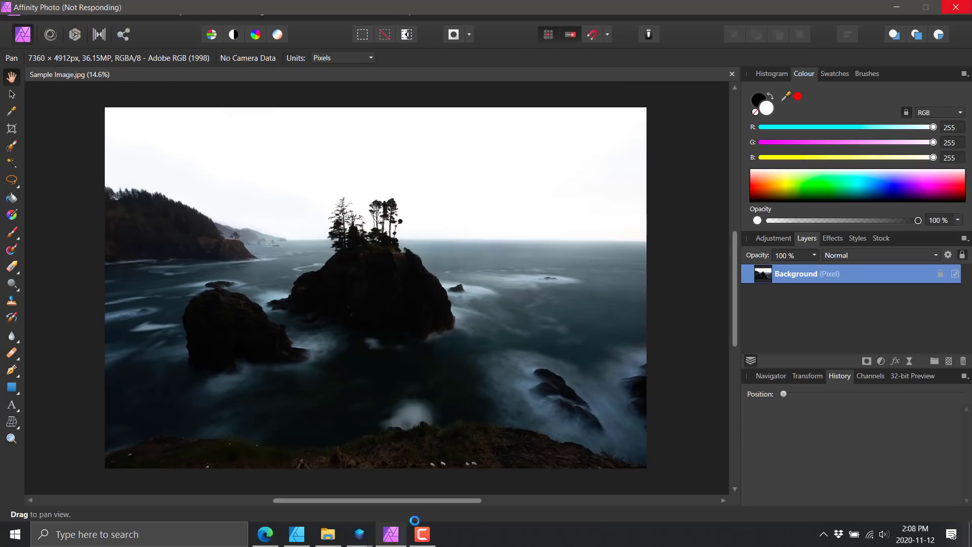
pyautogui.moveTo(370, 538)
pyautogui.click(428, 480)
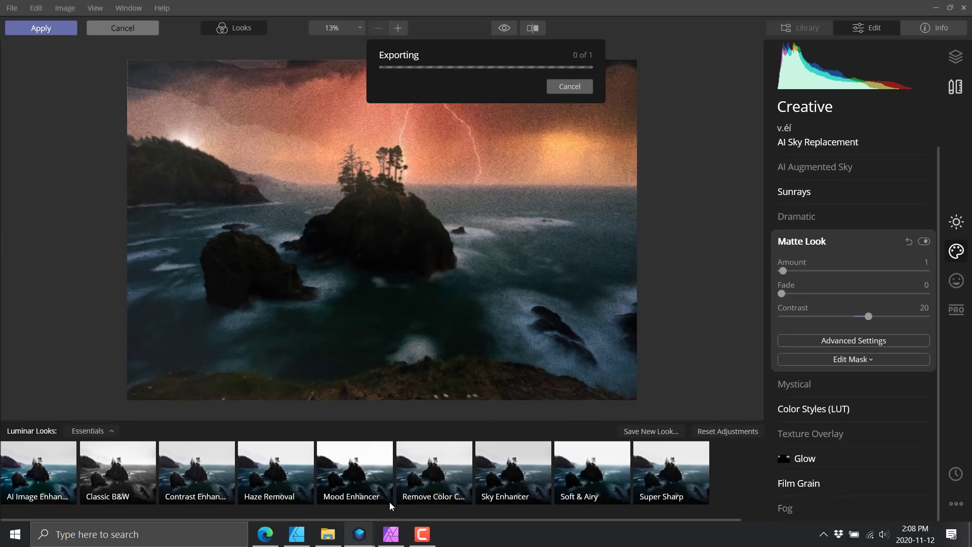
pyautogui.click(281, 509)
pyautogui.click(574, 86)
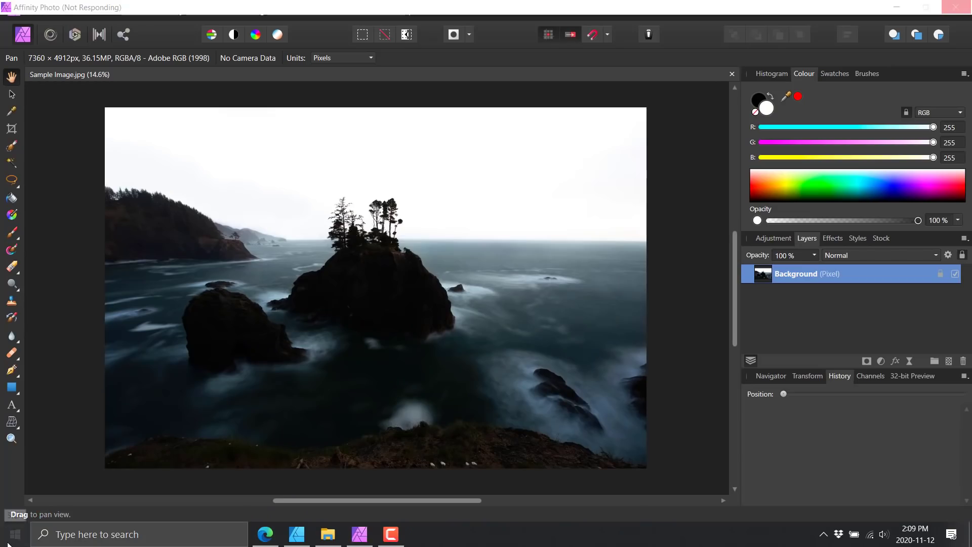
# Step: Launch Photolemur 3 from the installed programs
pyautogui.click(15, 534)
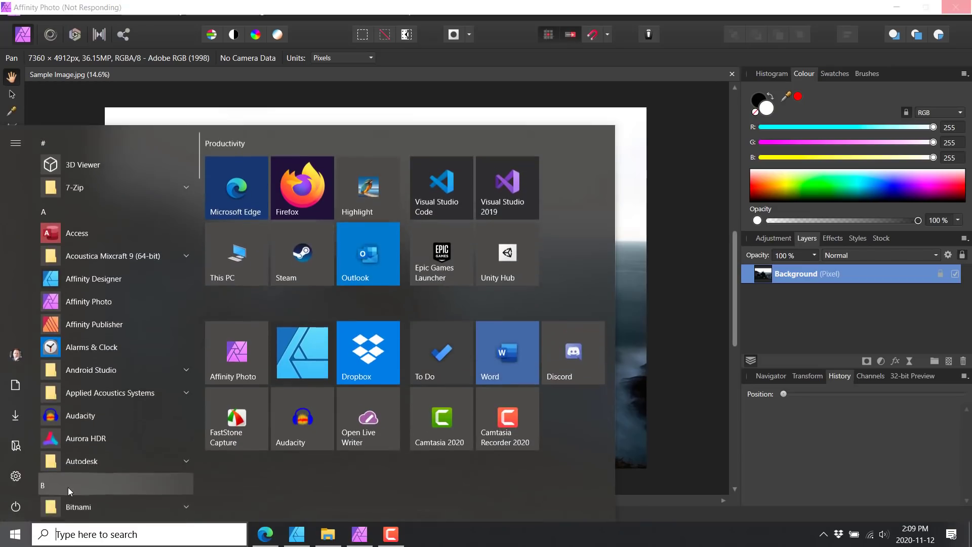
pyautogui.scroll(-3, 144, 397)
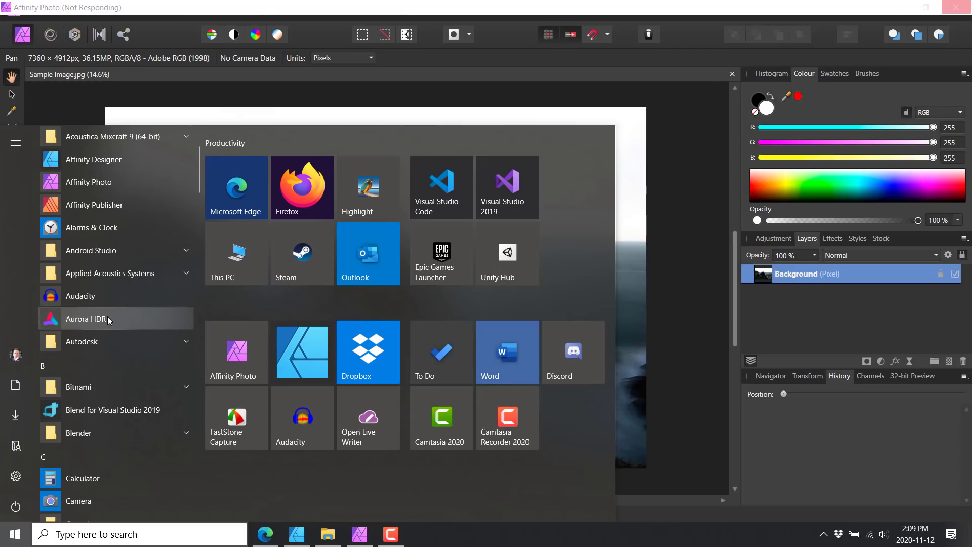
pyautogui.scroll(-10, 107, 315)
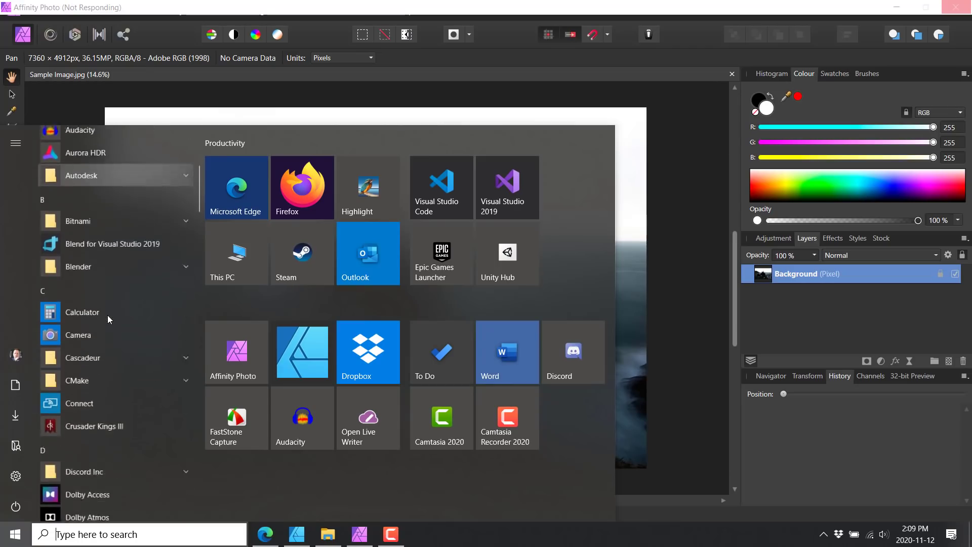
pyautogui.scroll(-12, 107, 314)
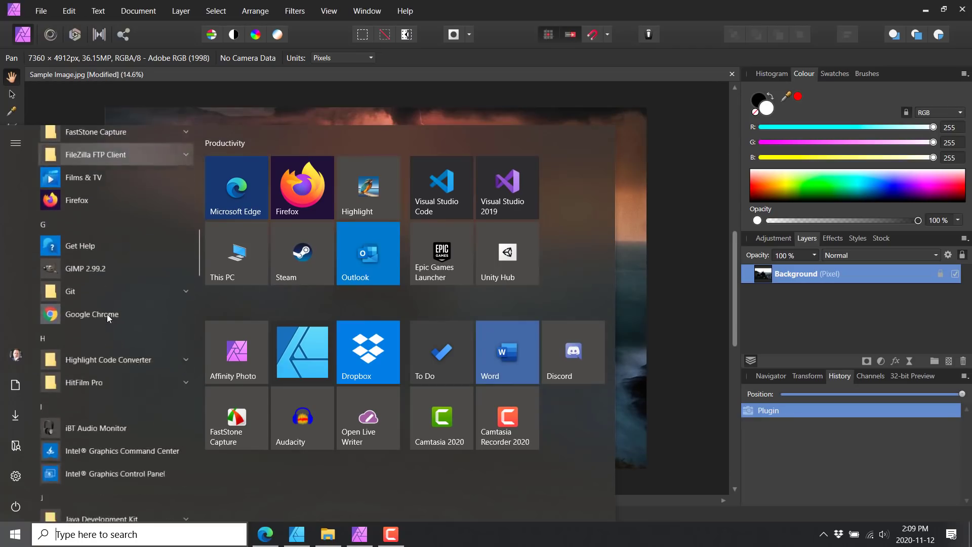
pyautogui.scroll(-7, 108, 314)
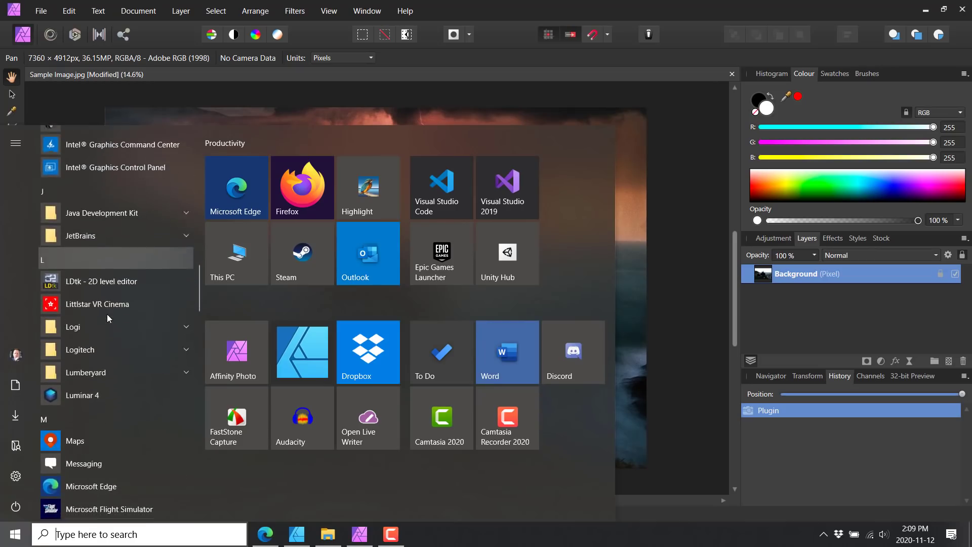
pyautogui.scroll(-7, 107, 313)
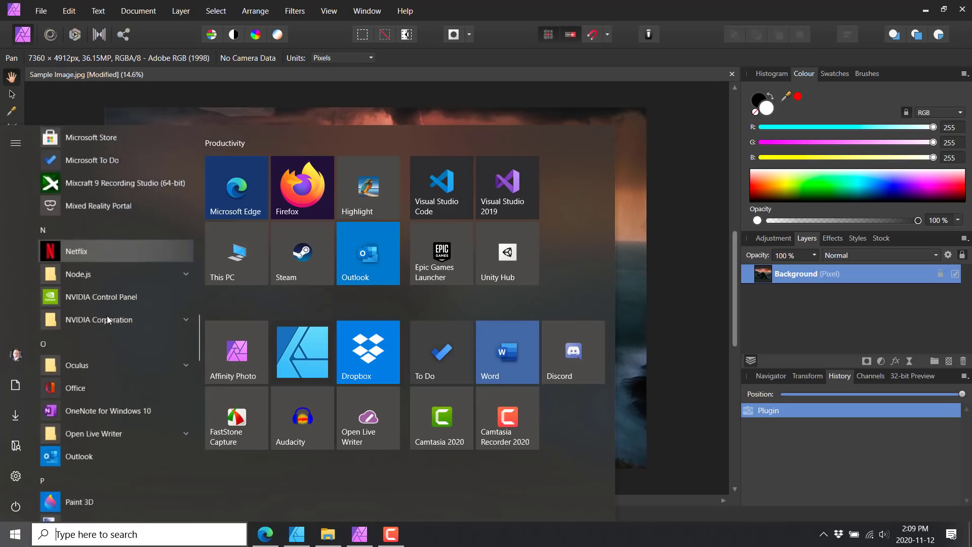
pyautogui.scroll(-3, 132, 367)
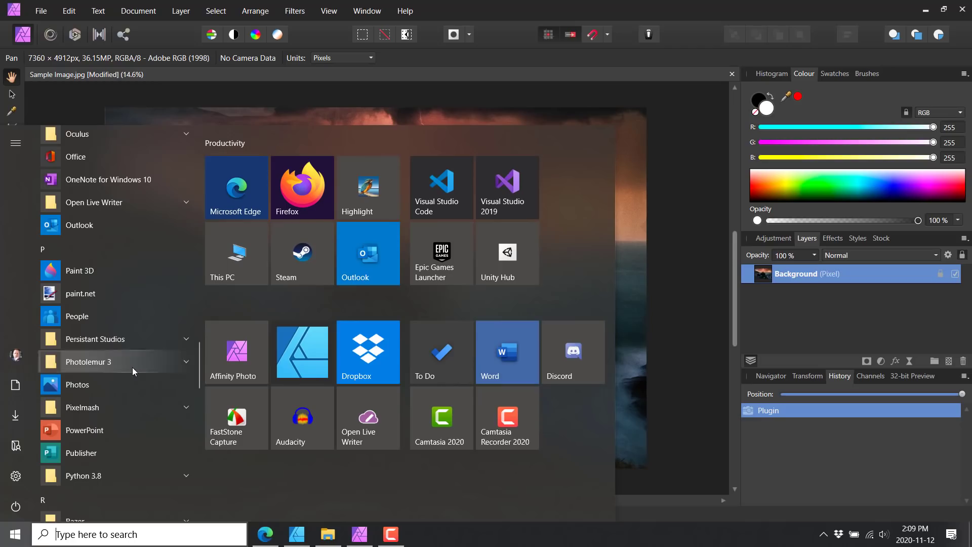
pyautogui.click(77, 363)
pyautogui.click(104, 387)
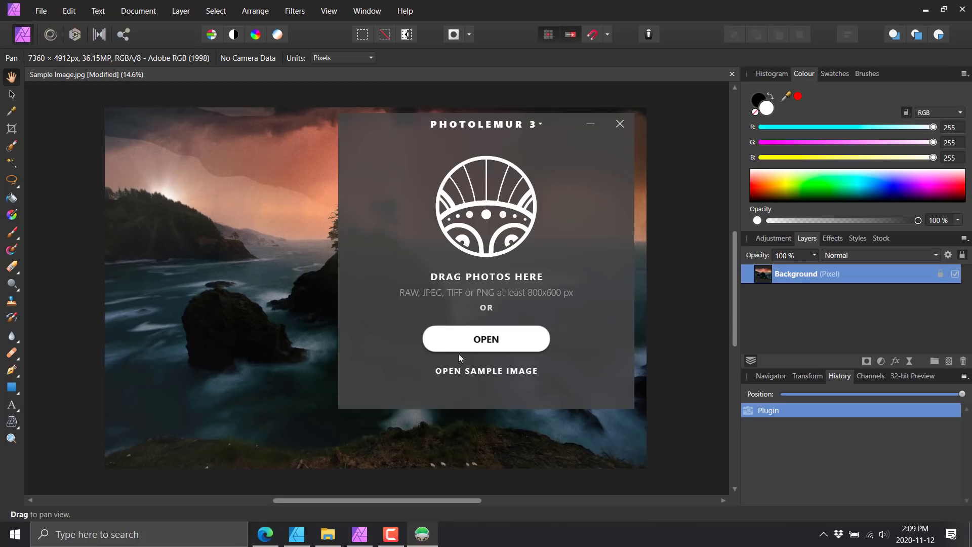
# Step: Open RacingInUnityB.png from the Dropbox TitleImages location in Photolemur 3
pyautogui.click(496, 343)
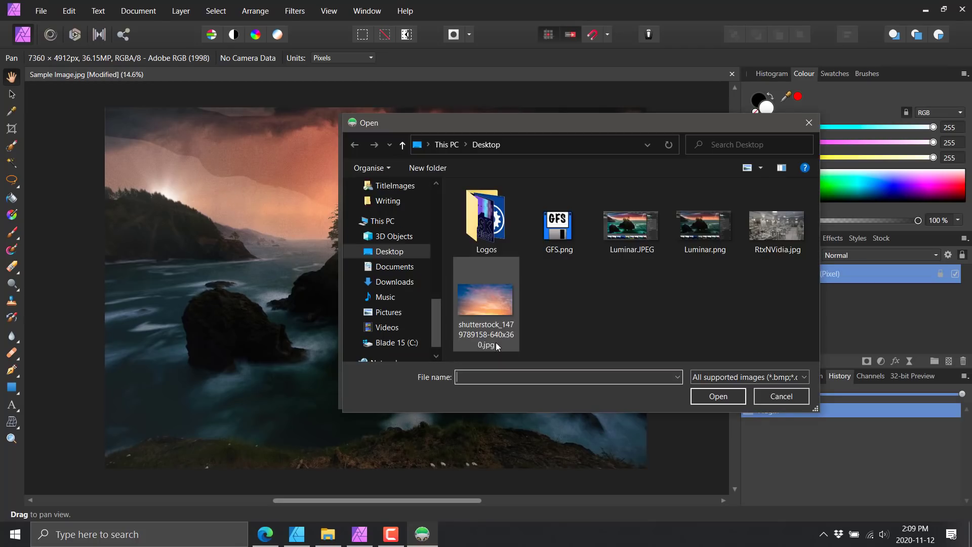
pyautogui.scroll(2, 391, 304)
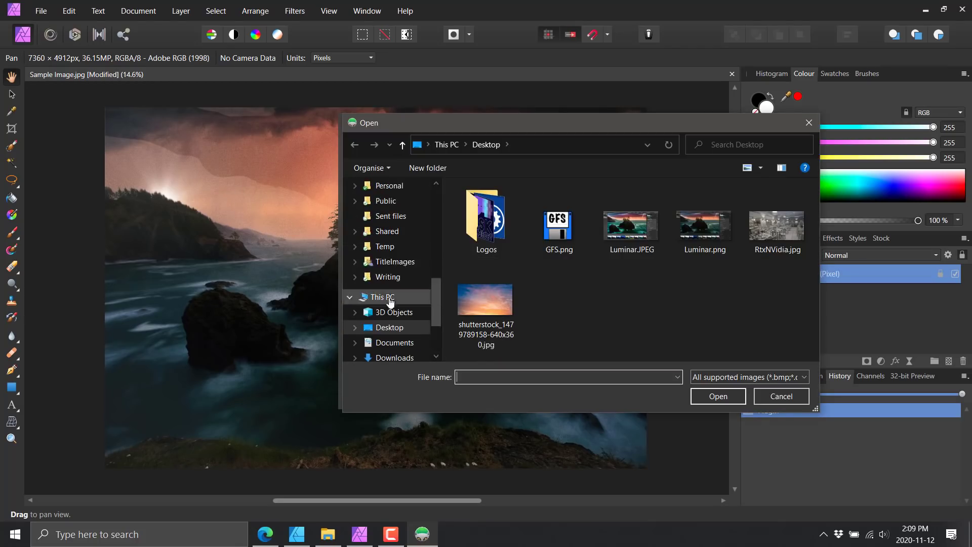
pyautogui.click(357, 261)
pyautogui.click(356, 261)
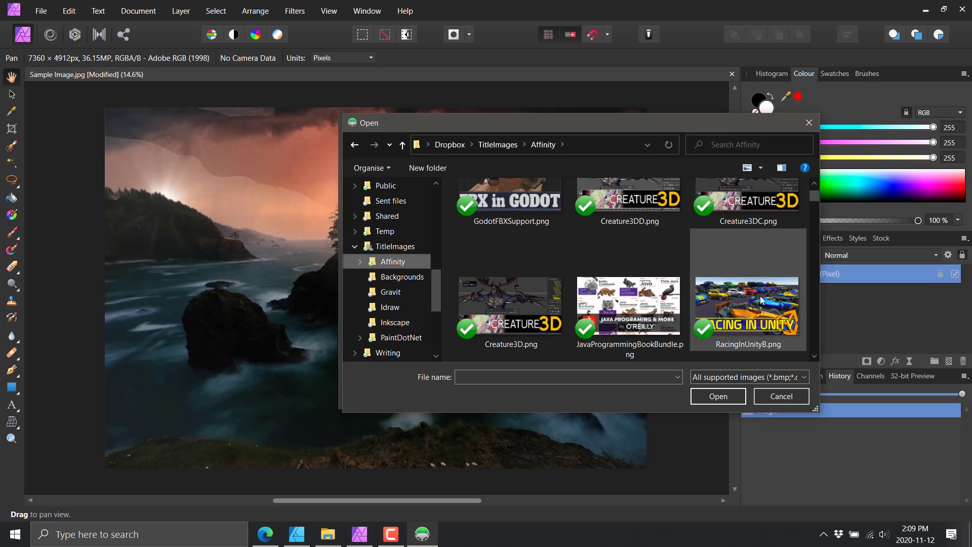
pyautogui.doubleClick(760, 299)
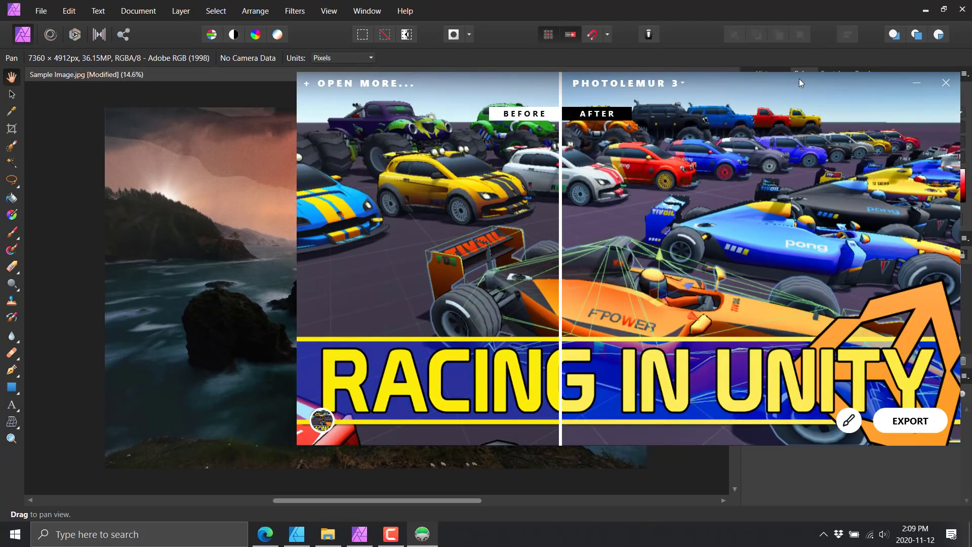
# Step: Reposition the Photolemur window and compare the racing image before and after enhancement with the divider
pyautogui.moveTo(799, 79); pyautogui.dragTo(663, 114)
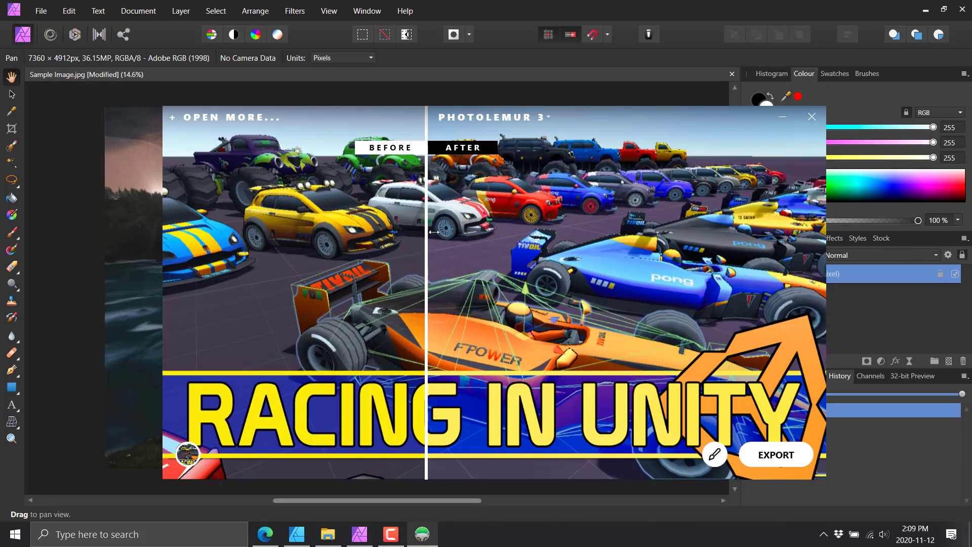
pyautogui.moveTo(426, 242); pyautogui.dragTo(426, 207)
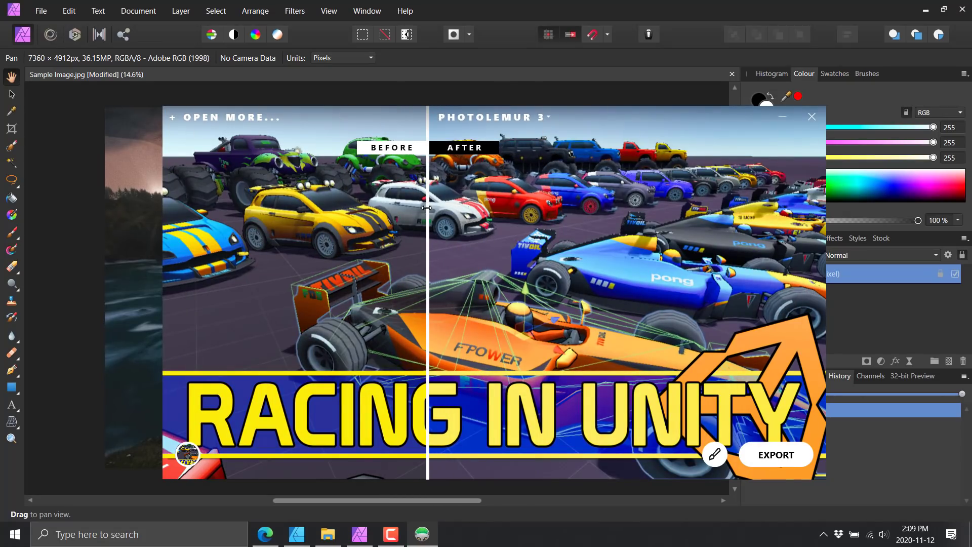
# Step: Try the lone-figure, couple and palm-tree styles on the racing image, and return to the original style-free look
pyautogui.click(190, 462)
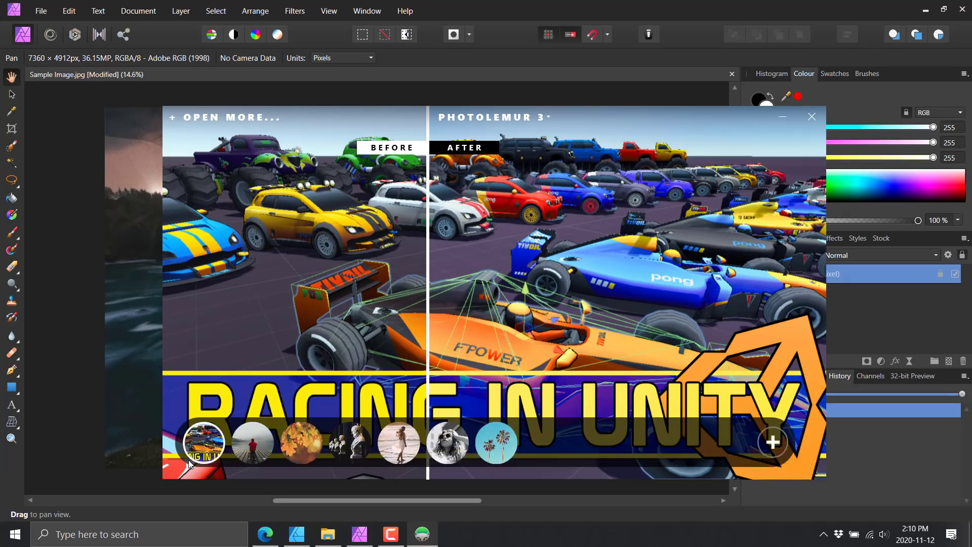
pyautogui.click(250, 445)
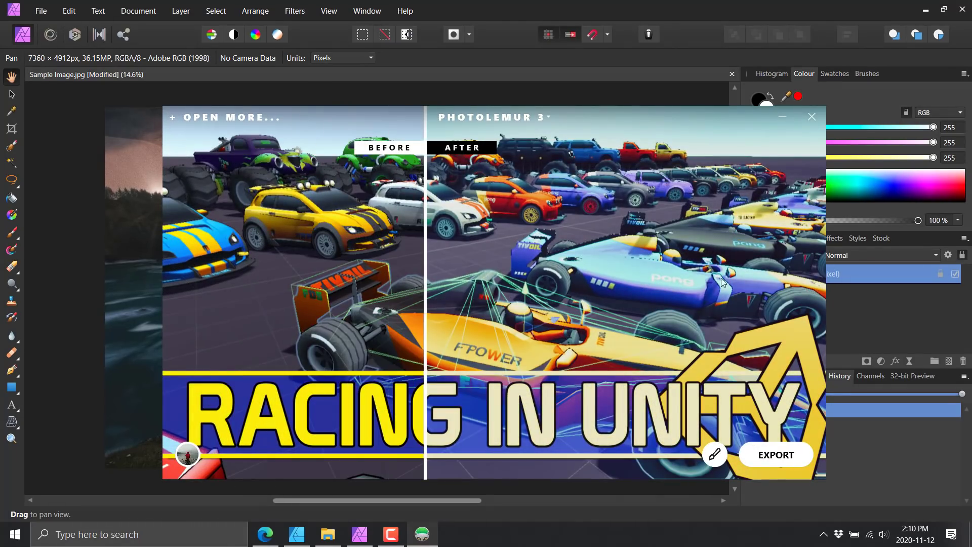
pyautogui.click(196, 456)
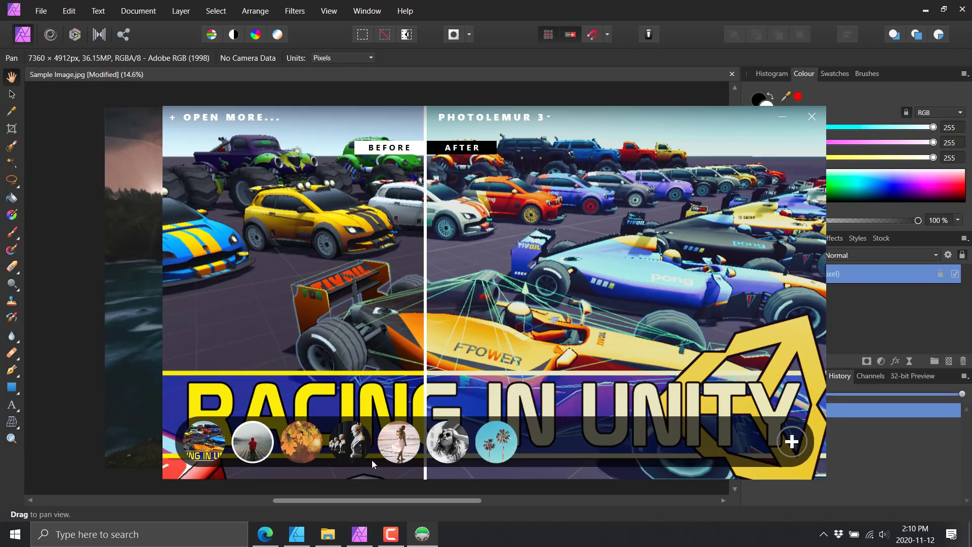
pyautogui.click(351, 435)
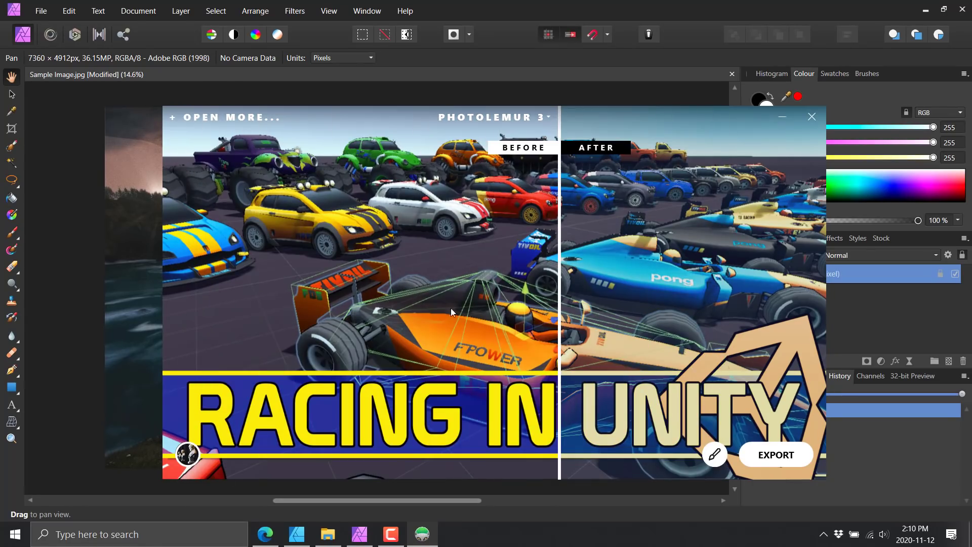
pyautogui.moveTo(198, 455)
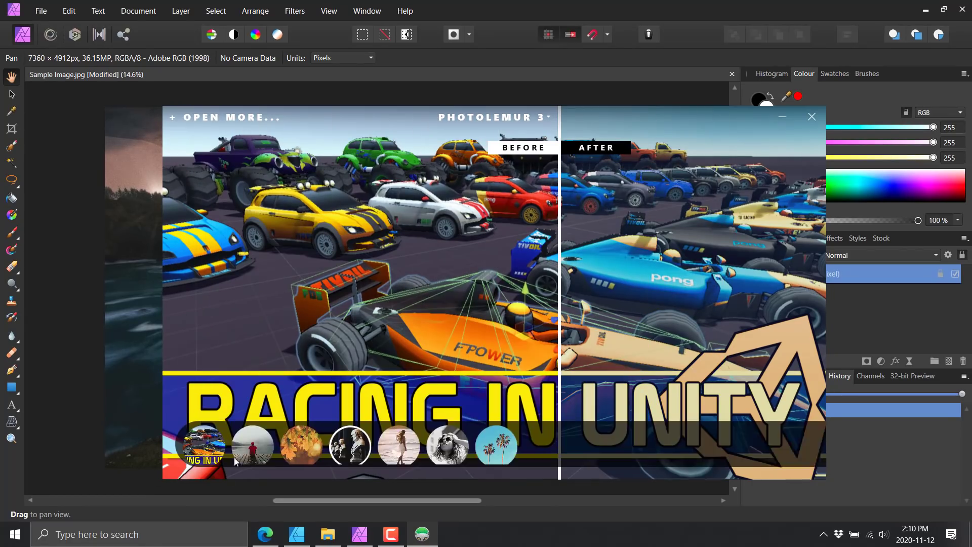
pyautogui.click(481, 446)
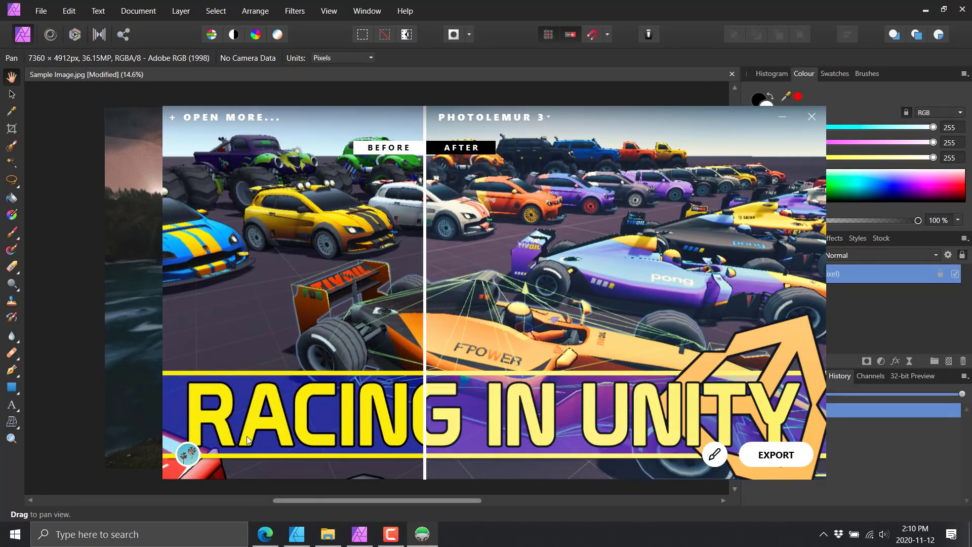
pyautogui.click(199, 444)
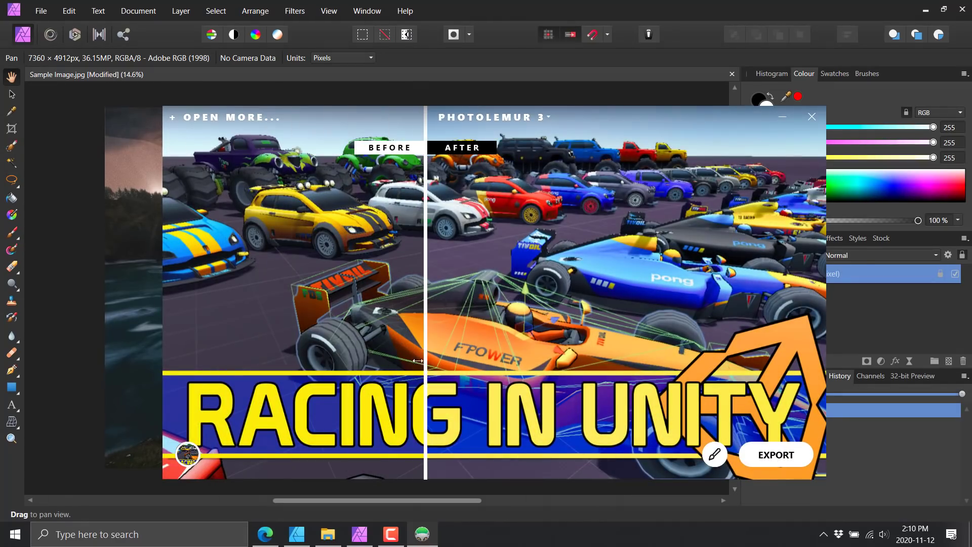
# Step: Sweep the before/after divider across the racing image to show the full after view, and reduce the enhancement strength to about a quarter
pyautogui.moveTo(426, 331); pyautogui.dragTo(590, 268)
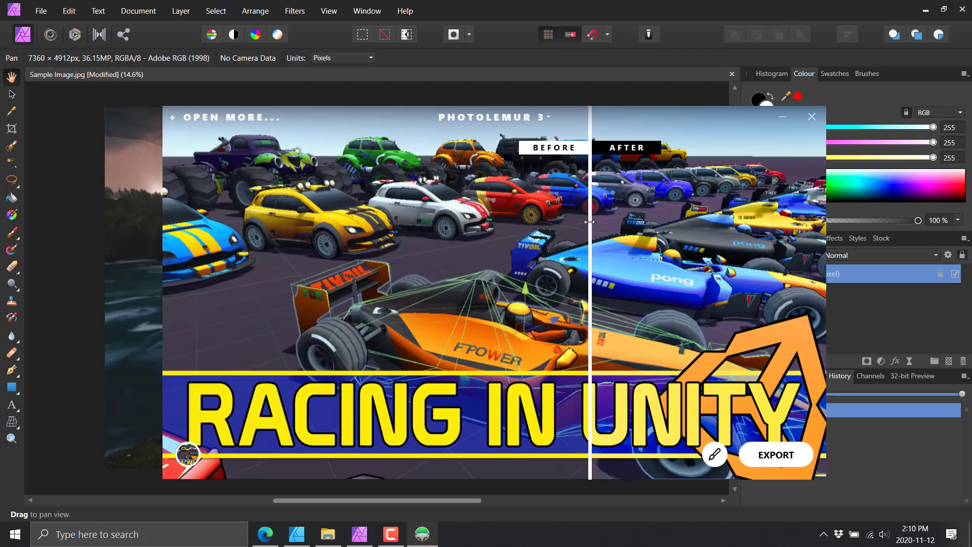
pyautogui.moveTo(590, 228); pyautogui.dragTo(143, 229)
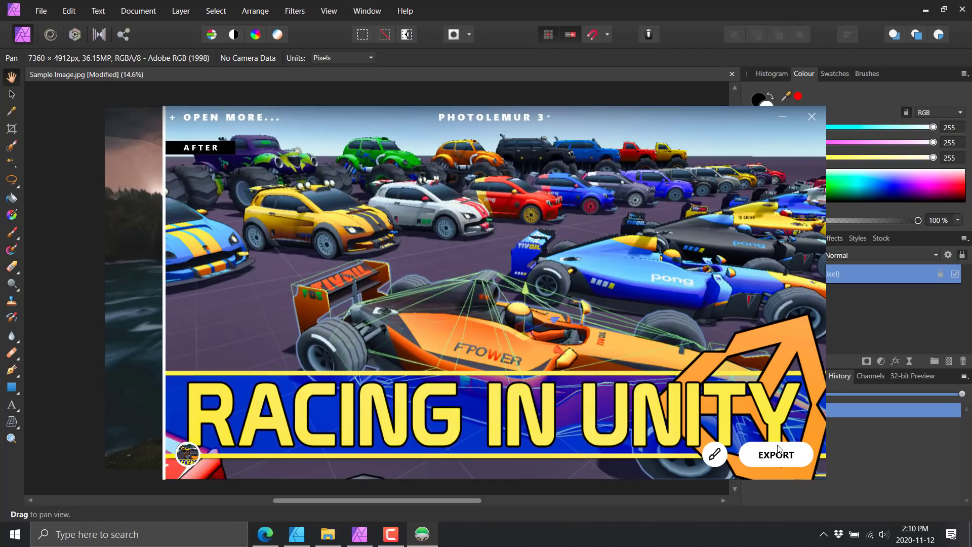
pyautogui.click(714, 456)
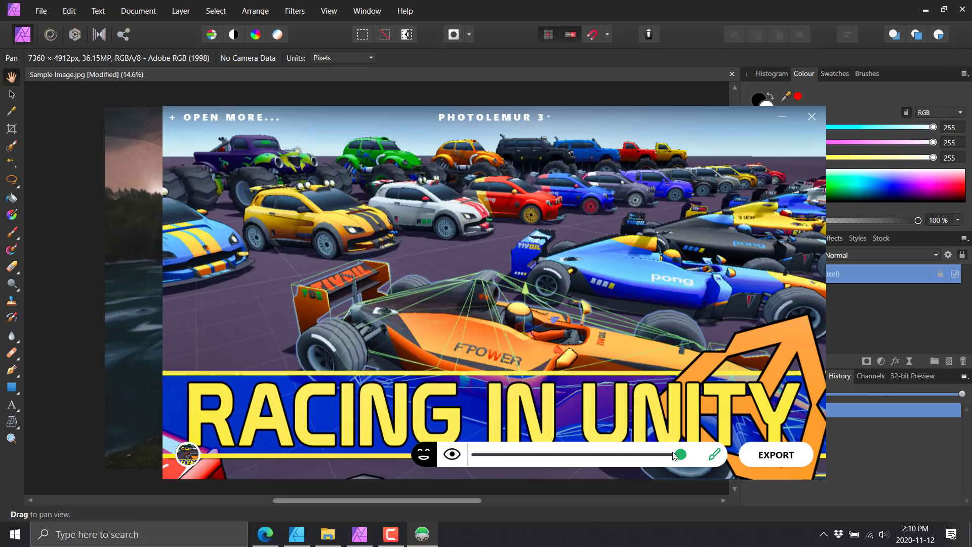
pyautogui.moveTo(680, 455); pyautogui.dragTo(519, 441)
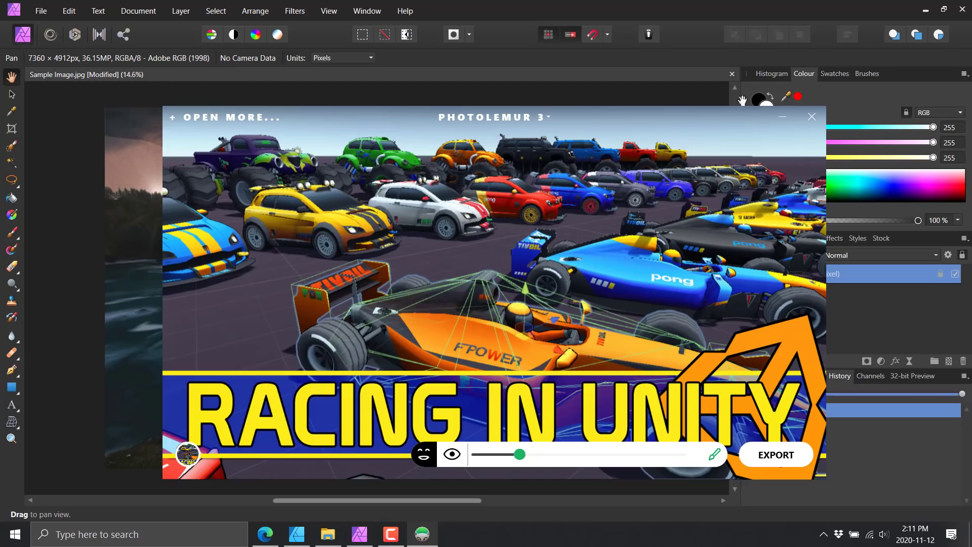
# Step: Quit Photolemur 3 without saving the racing image
pyautogui.click(812, 117)
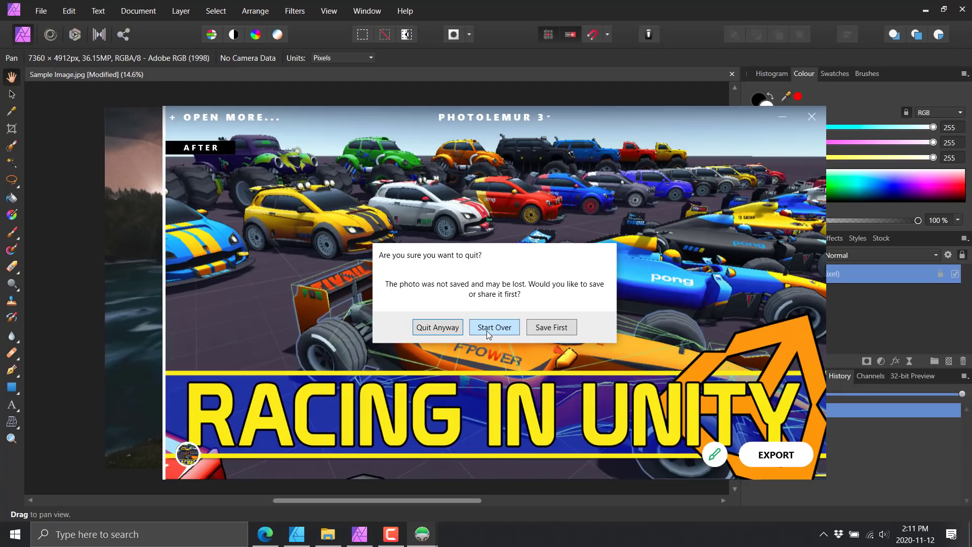
pyautogui.click(447, 328)
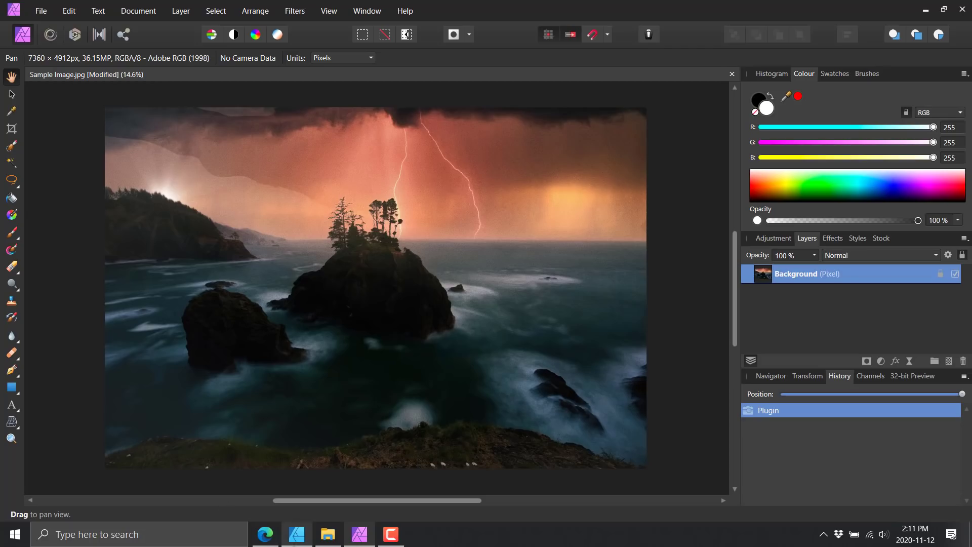
# Step: Switch to File Explorer, browse to Program Files > Skylum > Luminar 4 and select the Luminar4.8bf plugin file
pyautogui.click(328, 535)
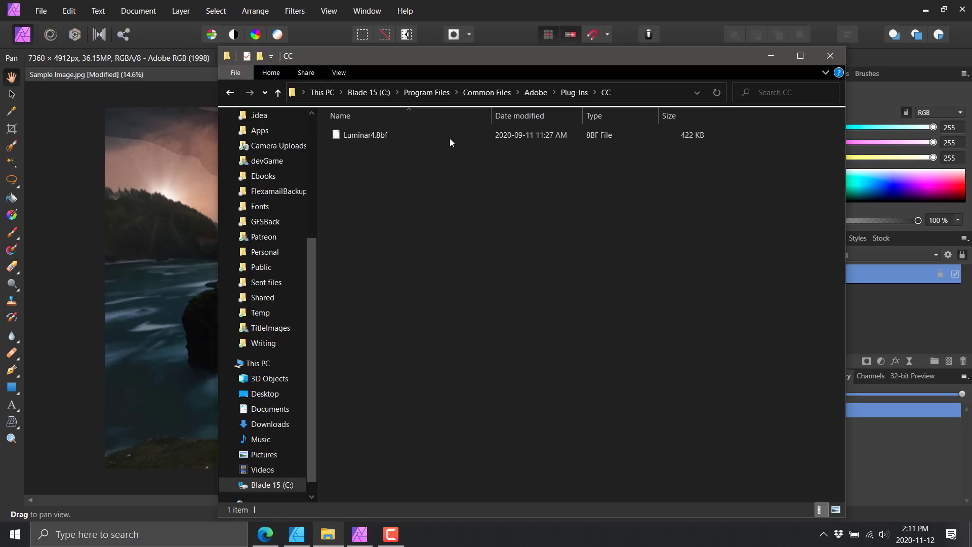
pyautogui.click(428, 92)
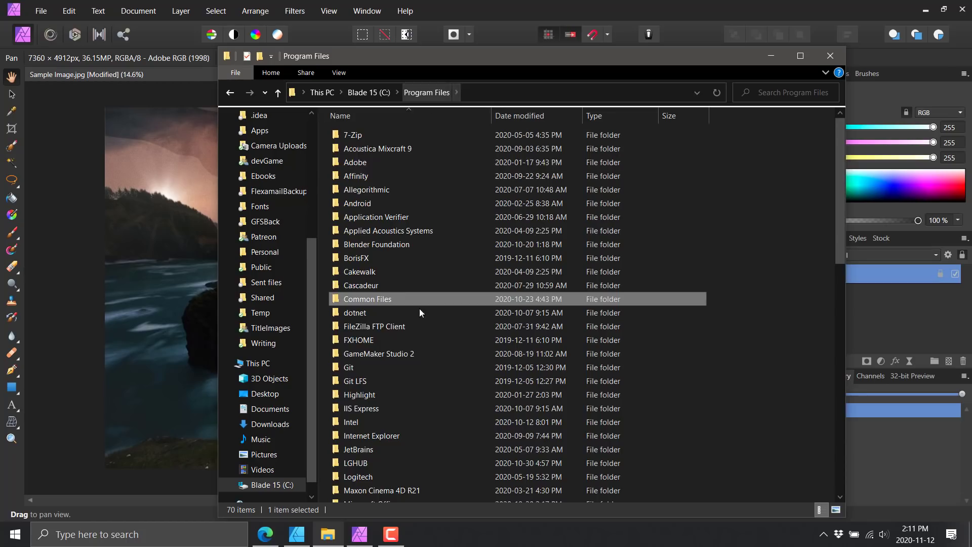
pyautogui.scroll(-11, 456, 402)
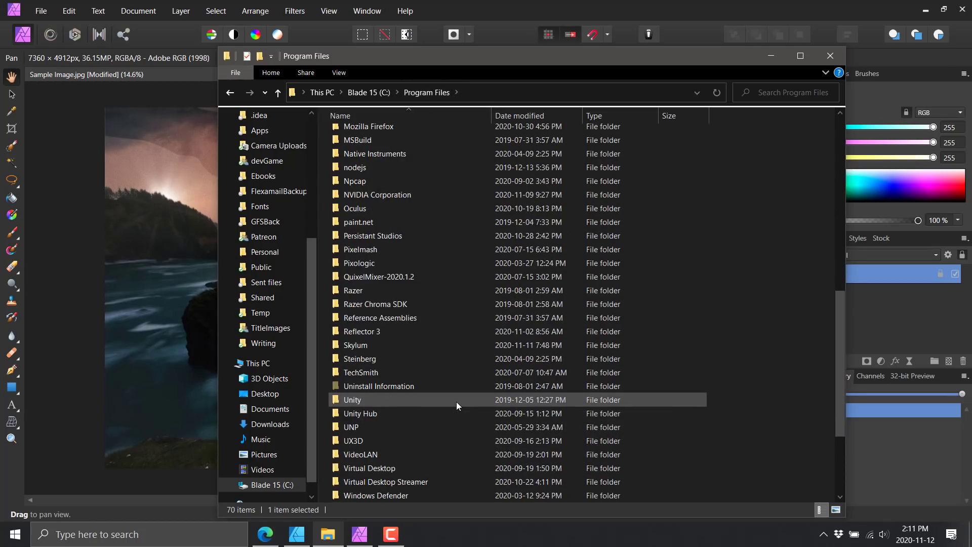
pyautogui.scroll(-1, 456, 401)
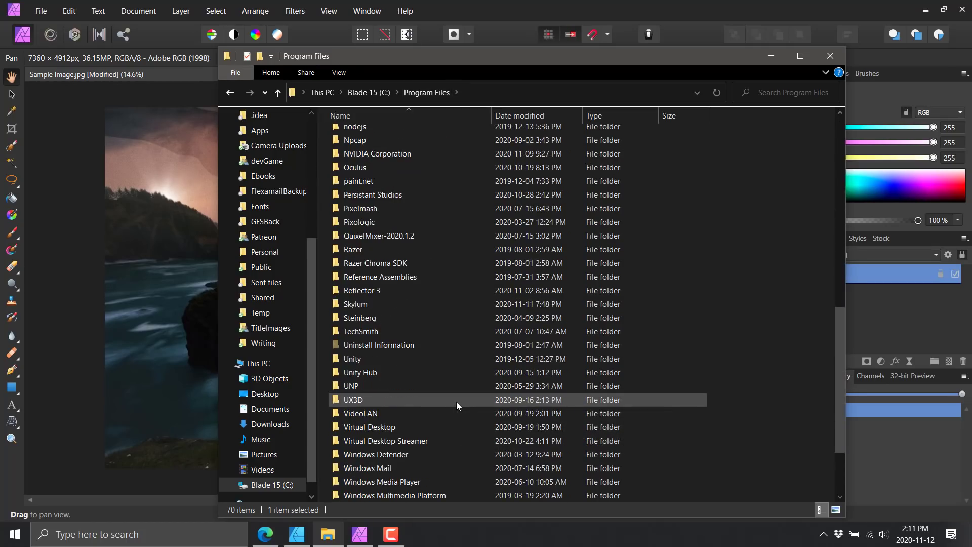
pyautogui.doubleClick(368, 304)
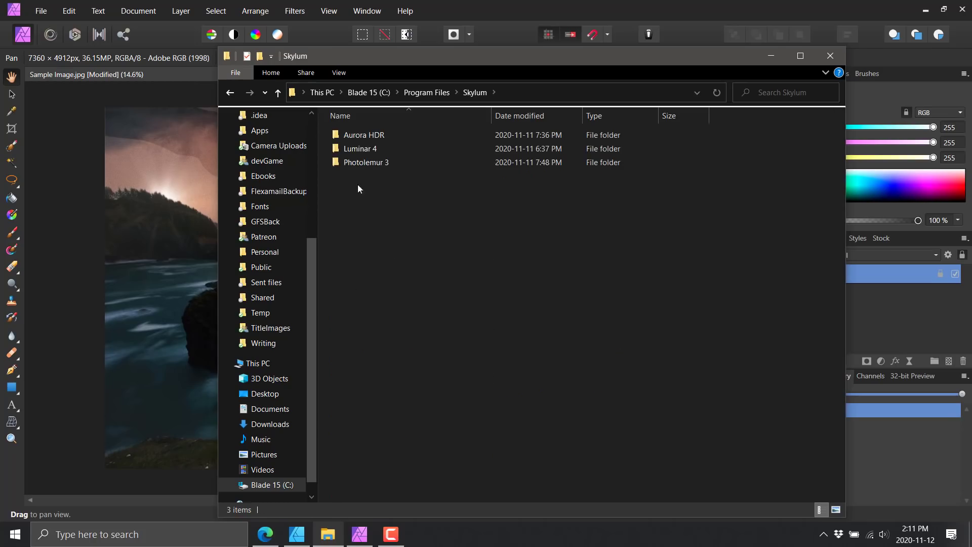
pyautogui.doubleClick(365, 148)
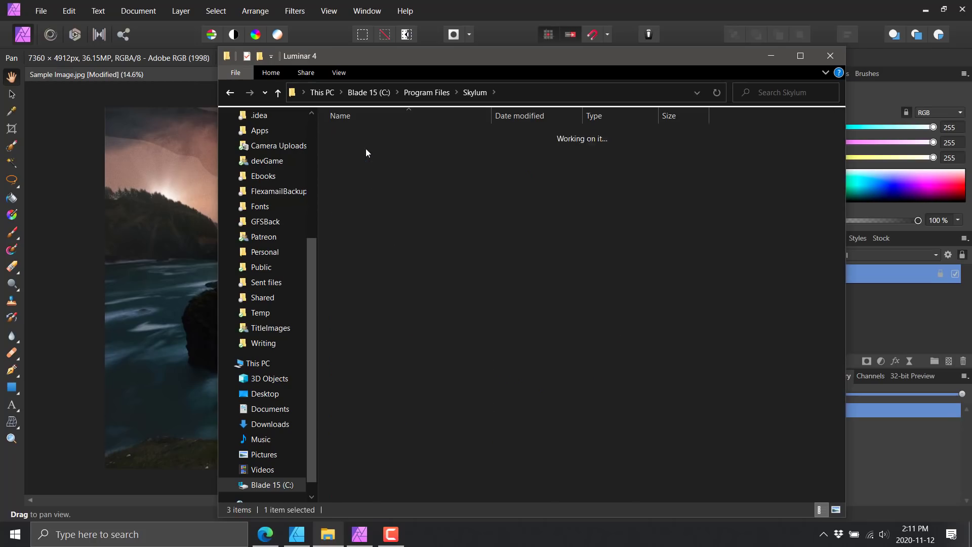
pyautogui.scroll(-12, 491, 275)
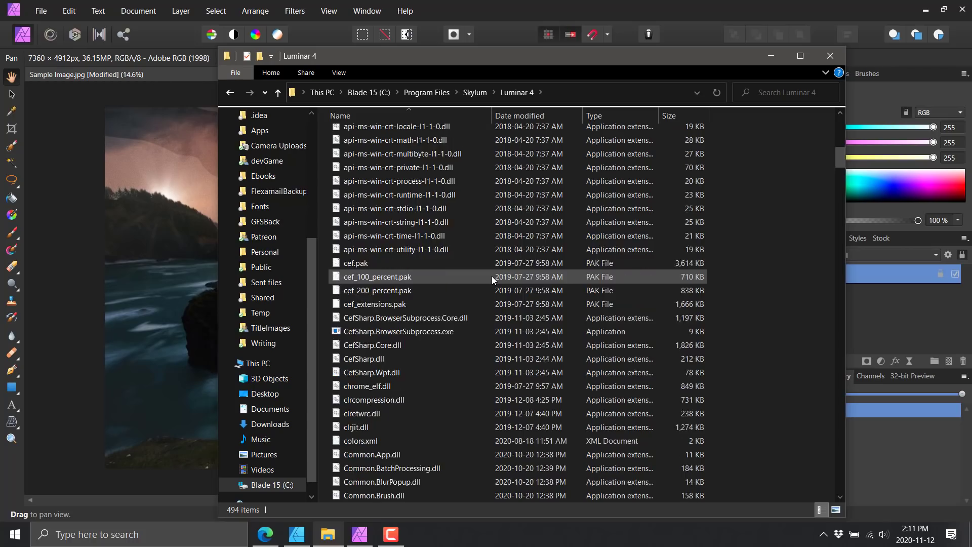
pyautogui.scroll(-20, 491, 275)
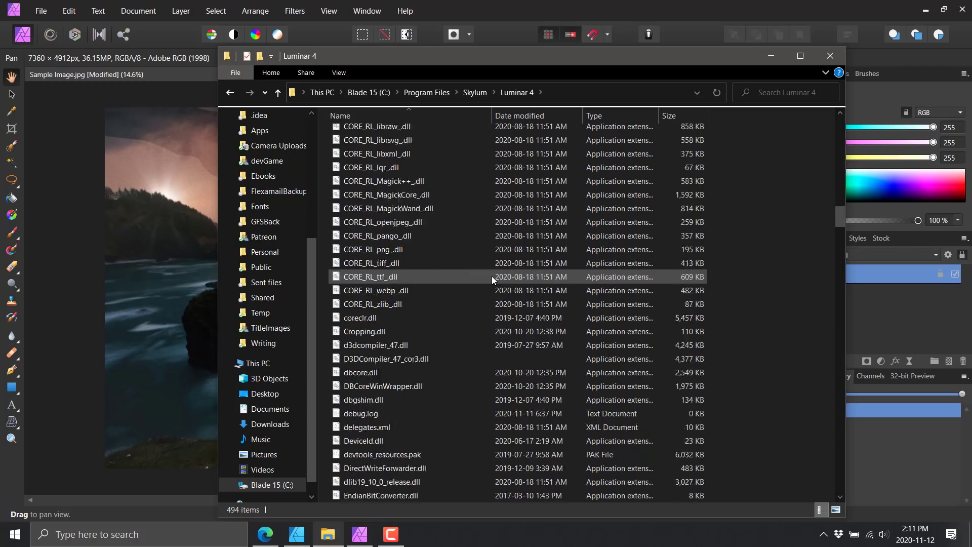
pyautogui.scroll(-20, 491, 275)
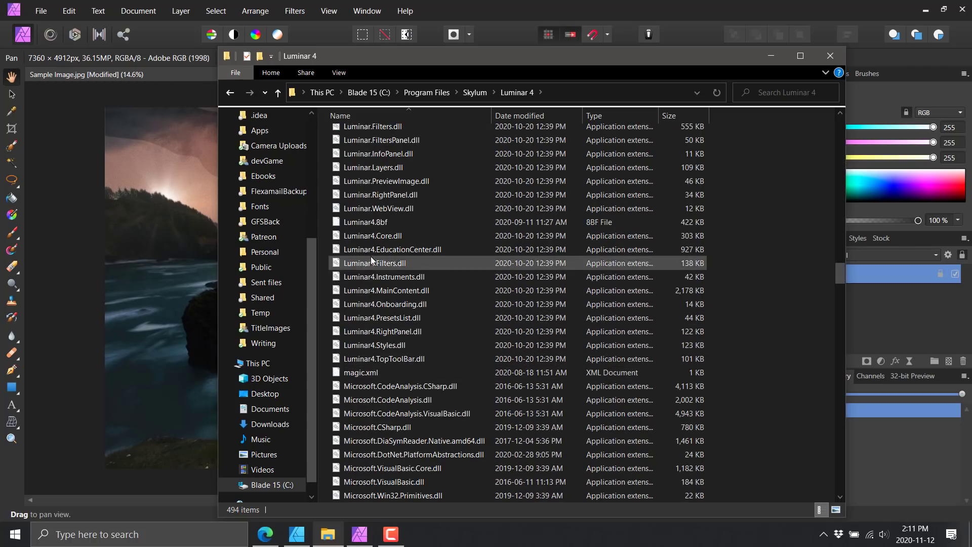
pyautogui.click(374, 223)
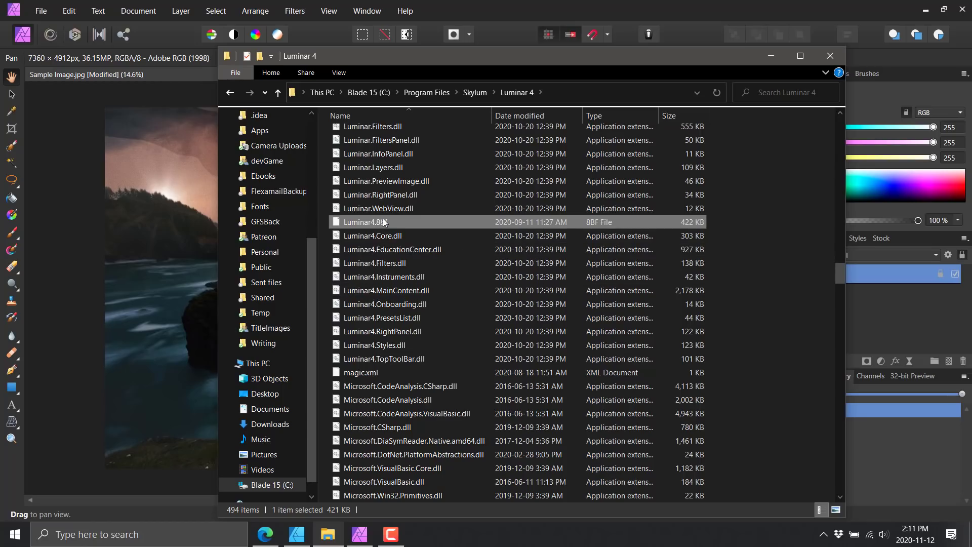
# Step: Browse to Program Files > Common Files > Adobe > Plug-Ins > CC to show the plugin's install location
pyautogui.click(425, 93)
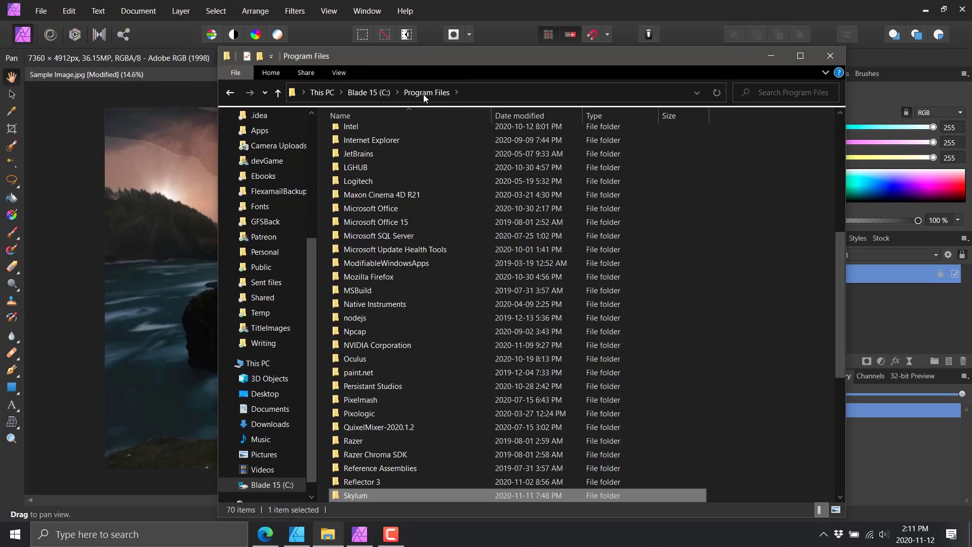
pyautogui.scroll(10, 413, 284)
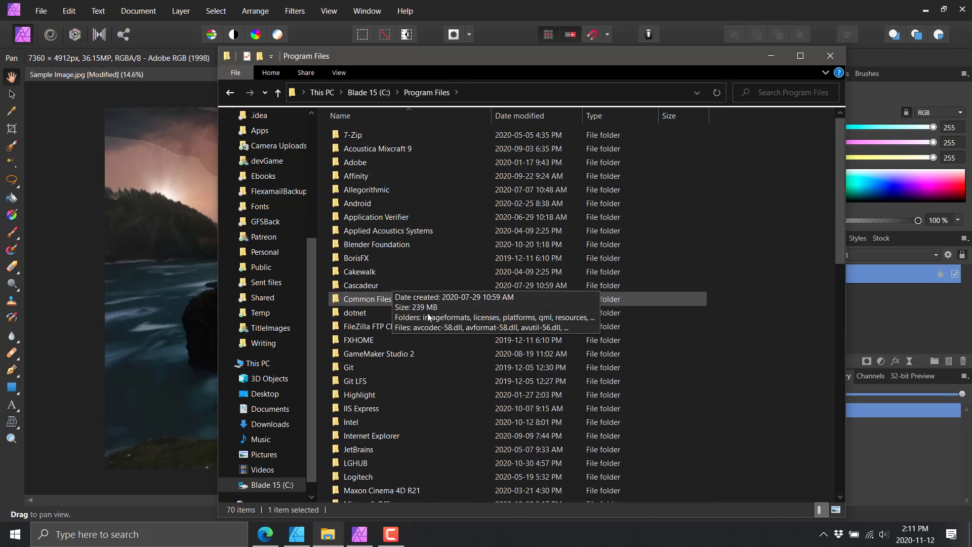
pyautogui.doubleClick(382, 304)
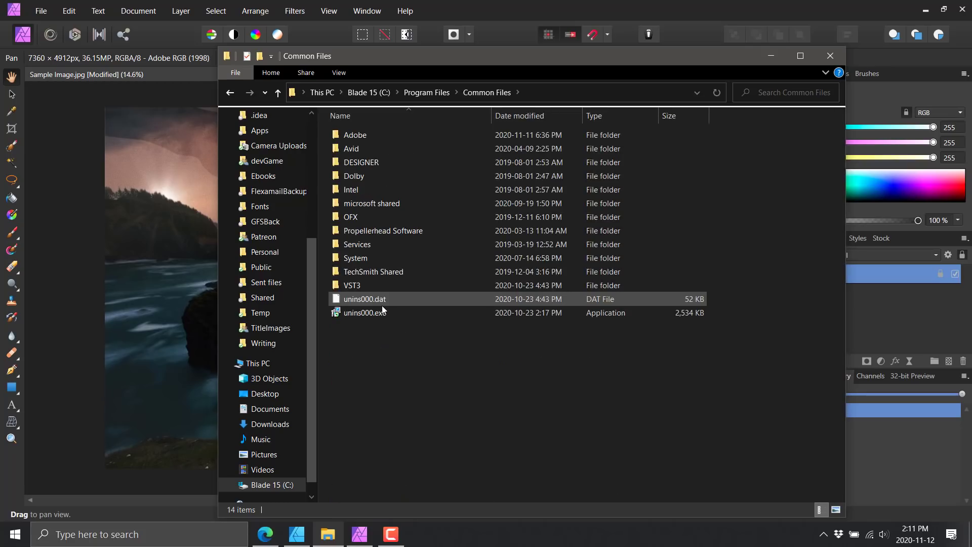
pyautogui.doubleClick(357, 135)
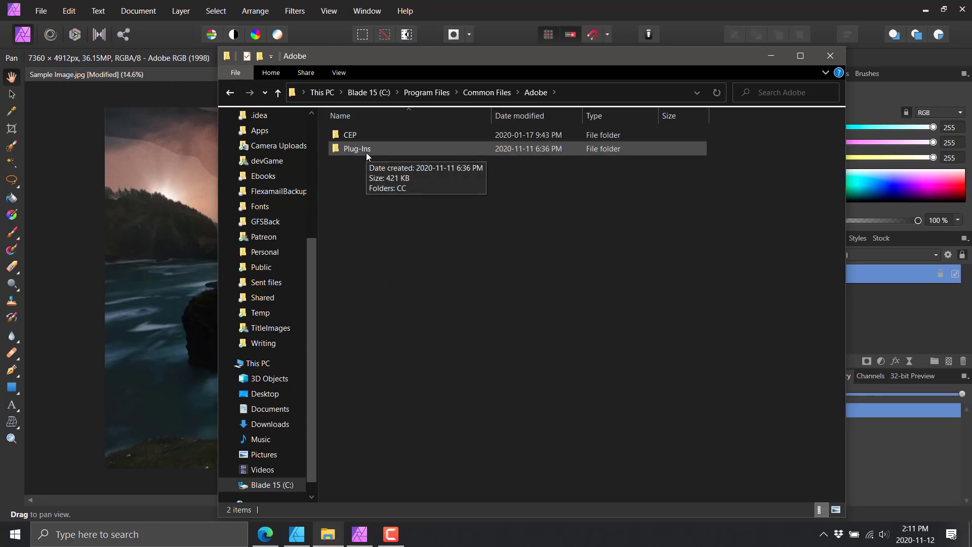
pyautogui.doubleClick(366, 153)
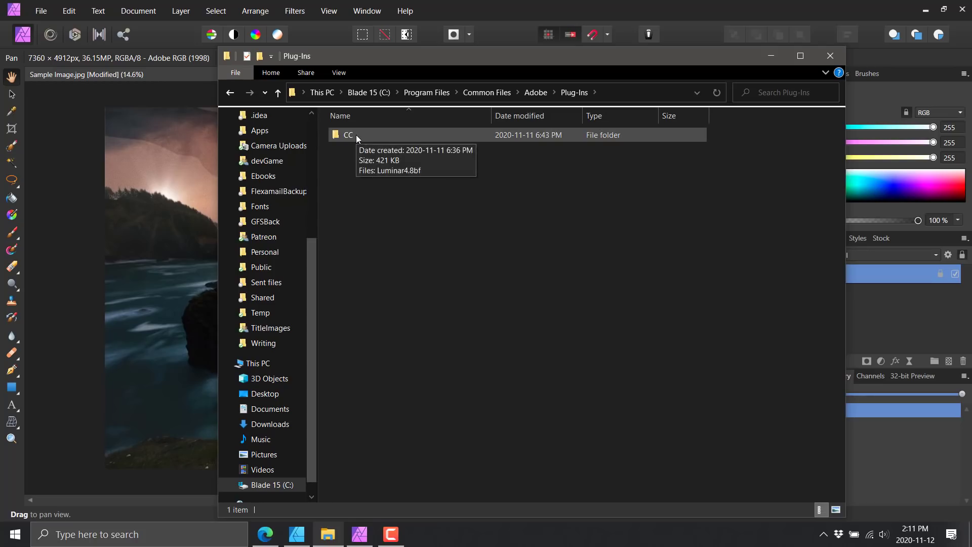
pyautogui.doubleClick(356, 135)
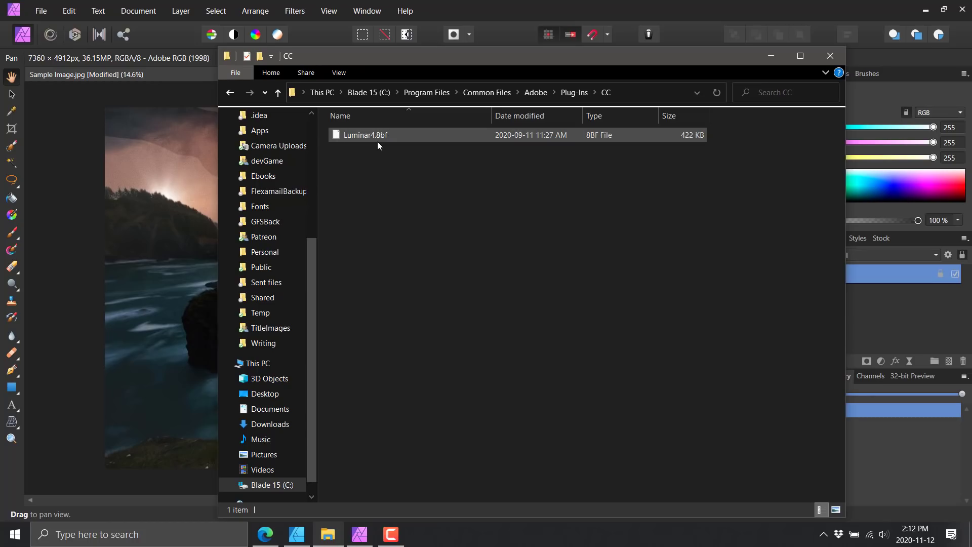
# Step: Launch Luminar 4 from the installed programs
pyautogui.click(15, 534)
pyautogui.scroll(-15, 146, 299)
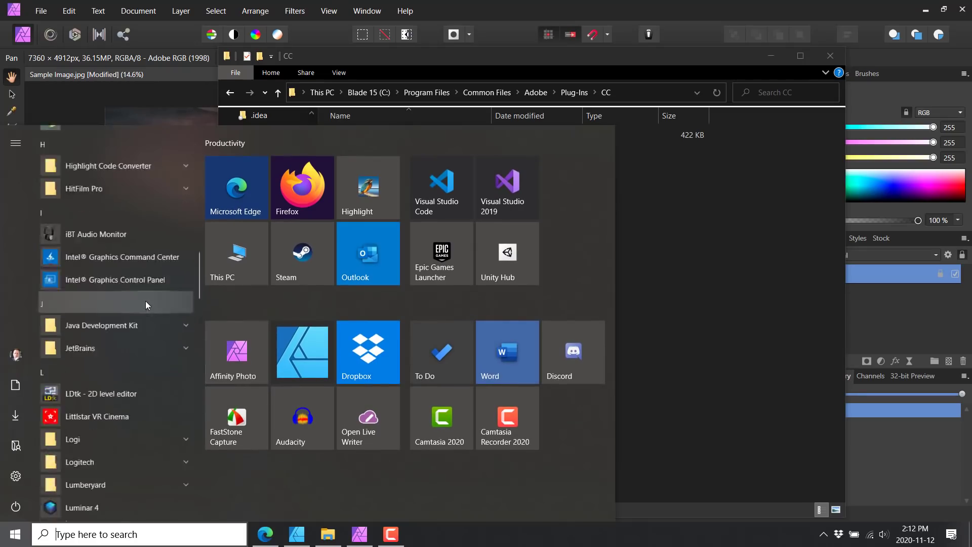
pyautogui.scroll(3, 127, 303)
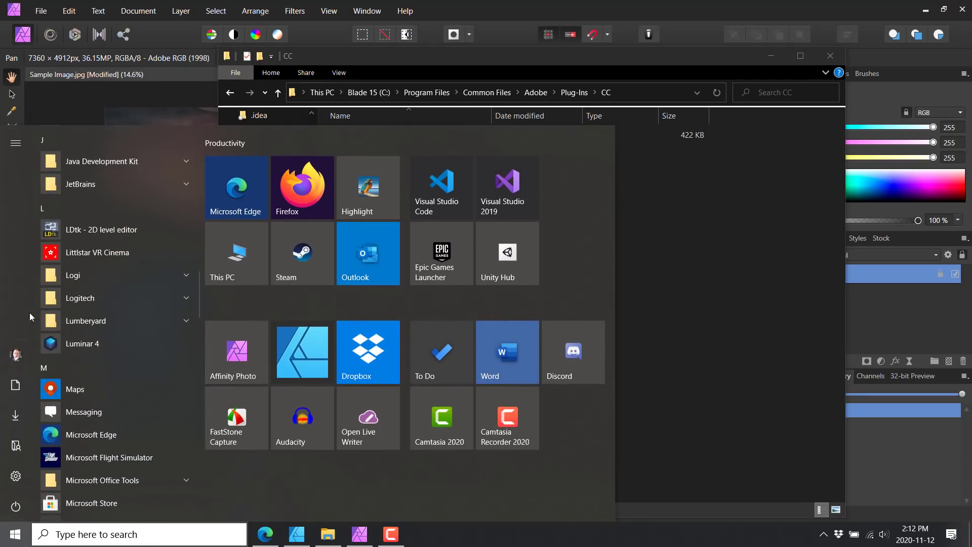
pyautogui.click(92, 347)
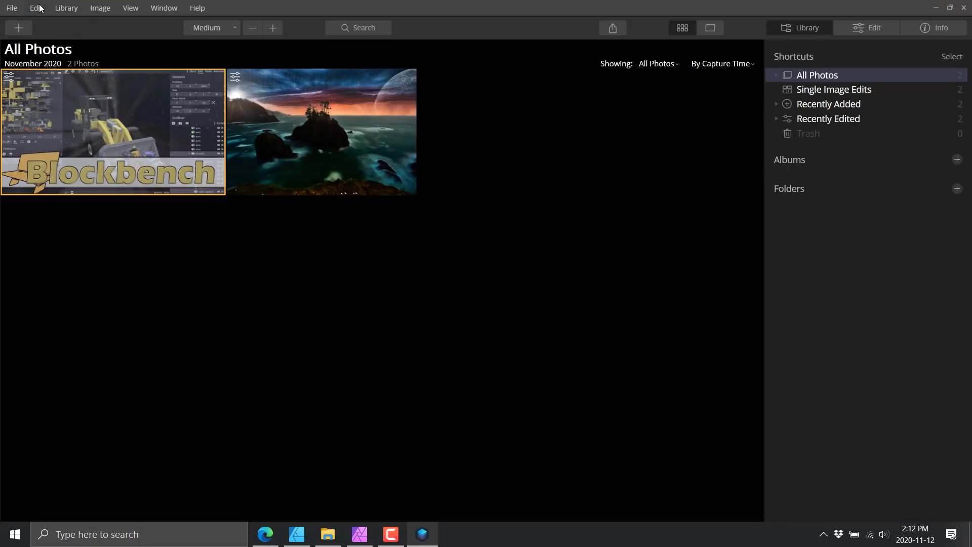
# Step: Look over the plugin and file commands, and open the dialog for installing Luminar 4 as a plugin
pyautogui.click(39, 9)
pyautogui.moveTo(61, 59)
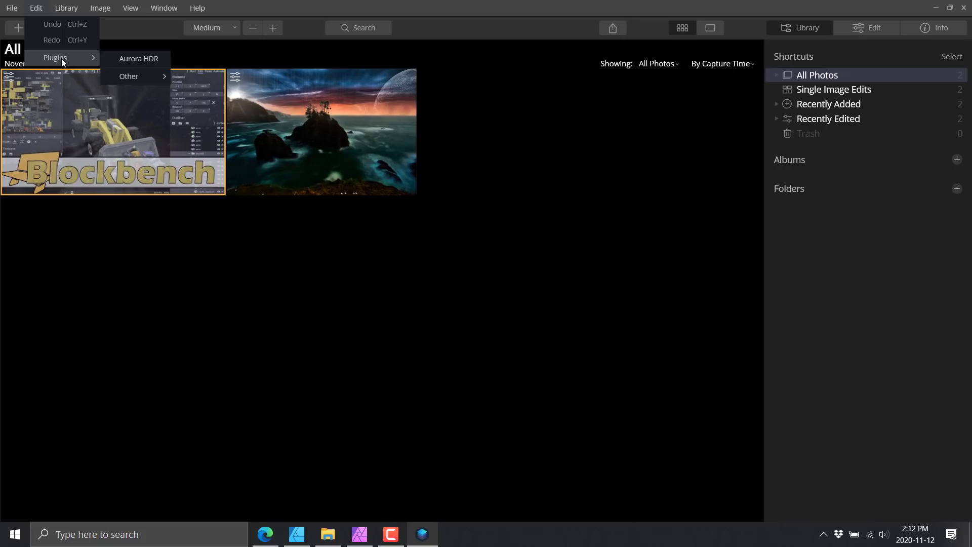
pyautogui.moveTo(11, 8)
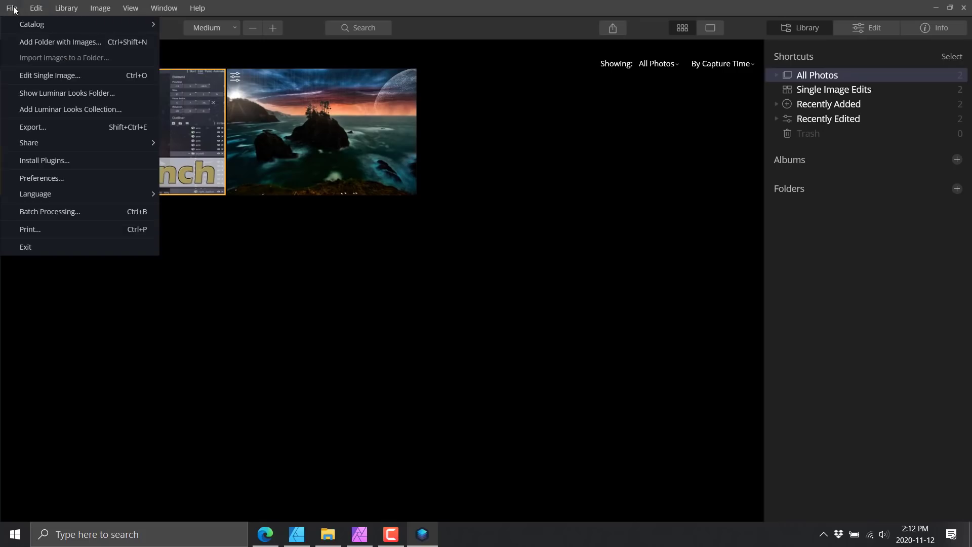
pyautogui.click(49, 162)
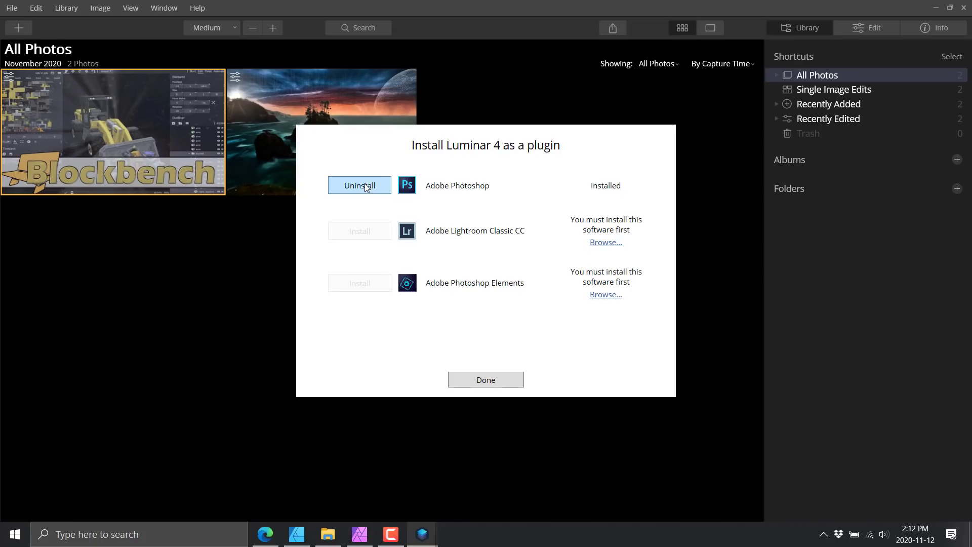
# Step: Close the plugin installation dialog, exit Luminar 4 and return to Affinity Photo
pyautogui.click(487, 384)
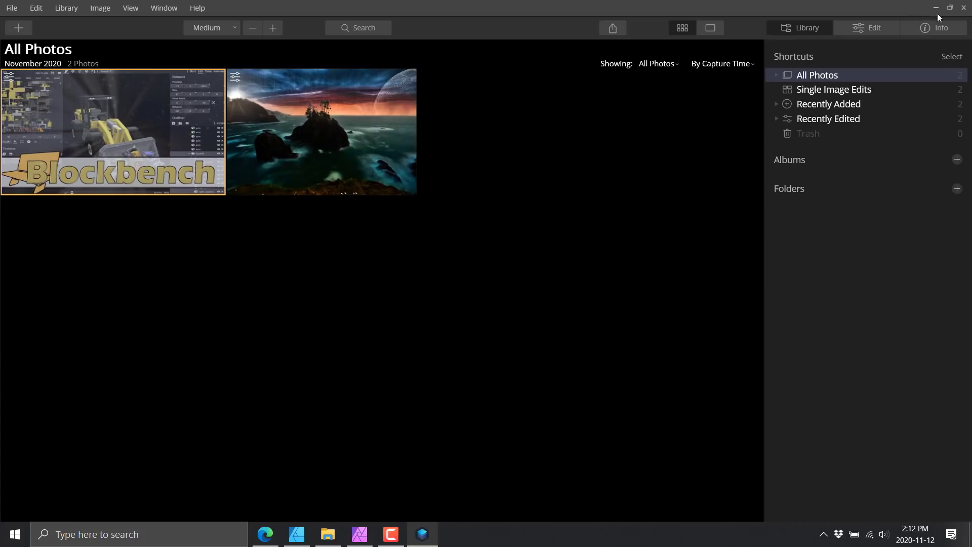
pyautogui.click(963, 8)
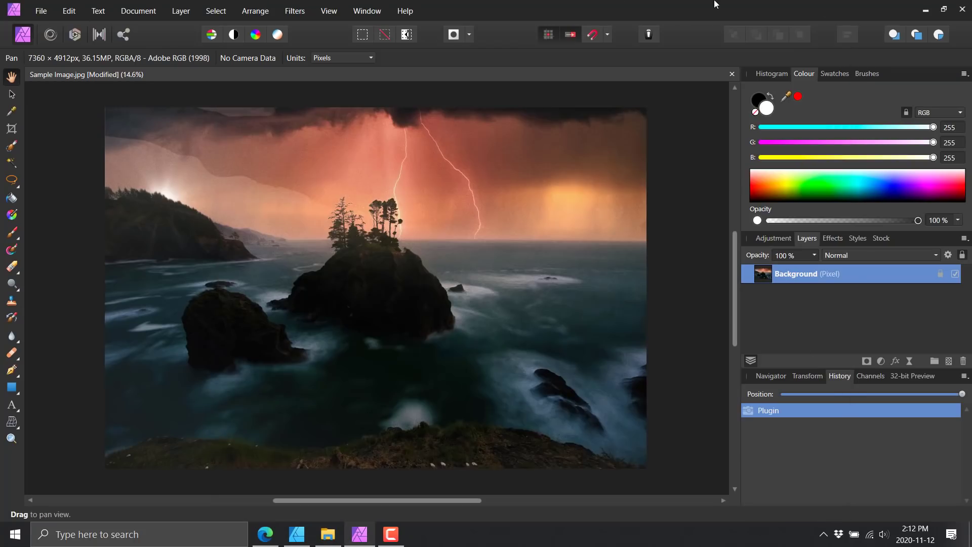
pyautogui.click(716, 4)
# Step: Review the Photoshop Plugins preferences, selecting the C:\Program Files\Skylum\Luminar 4 search folder, and close the preferences
pyautogui.click(70, 11)
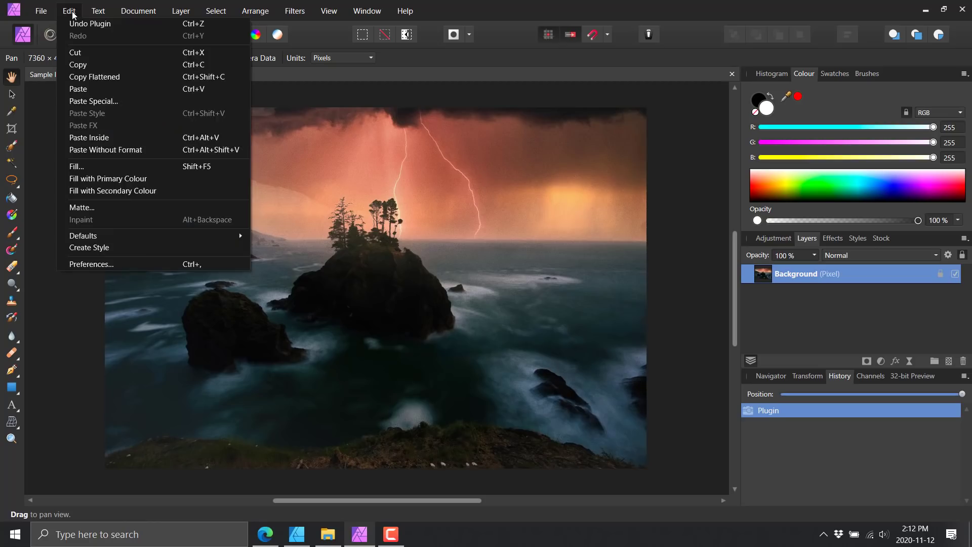
pyautogui.click(108, 265)
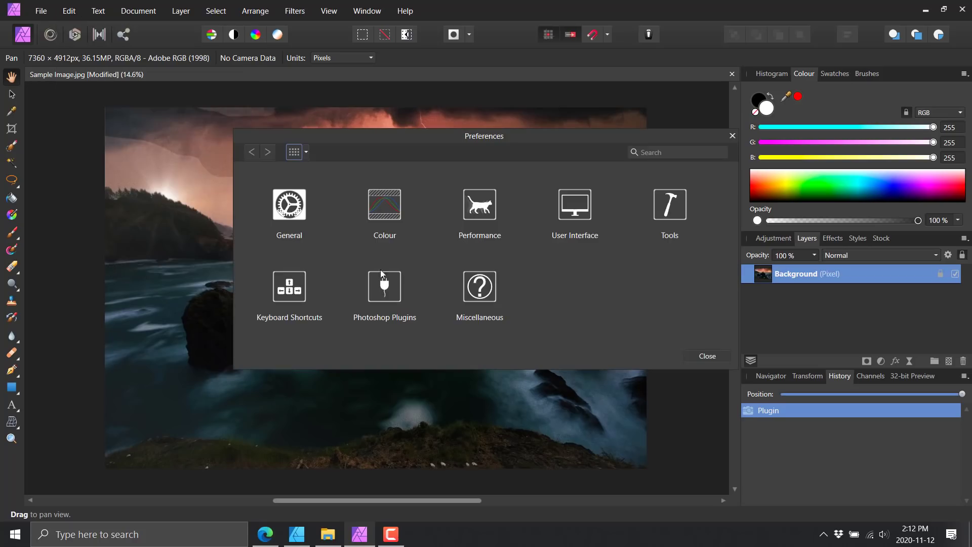
pyautogui.click(384, 288)
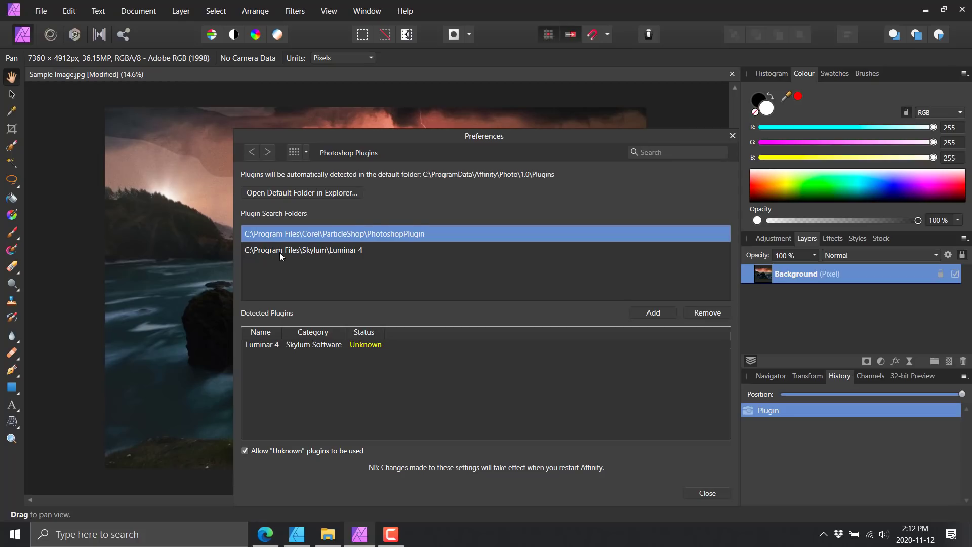
pyautogui.click(300, 256)
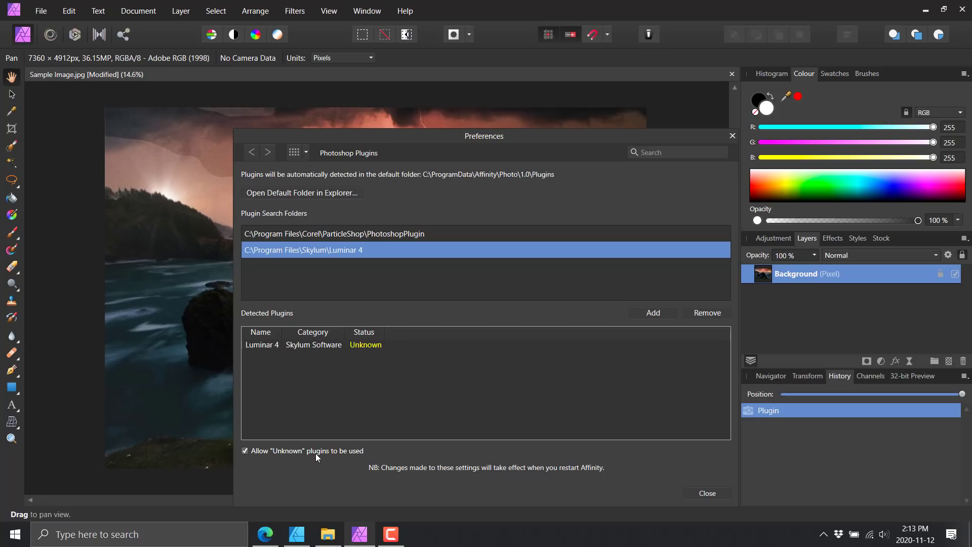
pyautogui.click(718, 493)
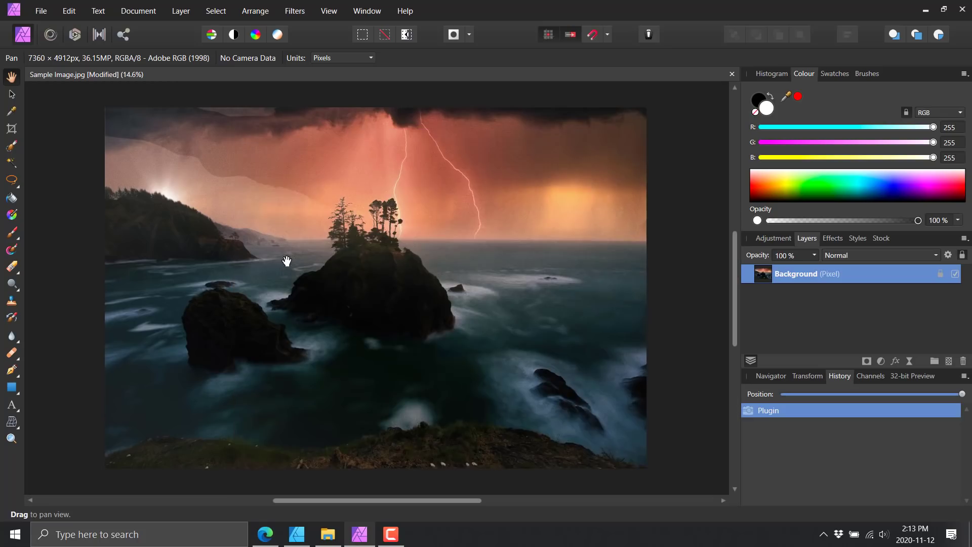
# Step: Look up the Luminar 4 entry under the Skylum Software plugin filters without launching it
pyautogui.click(296, 13)
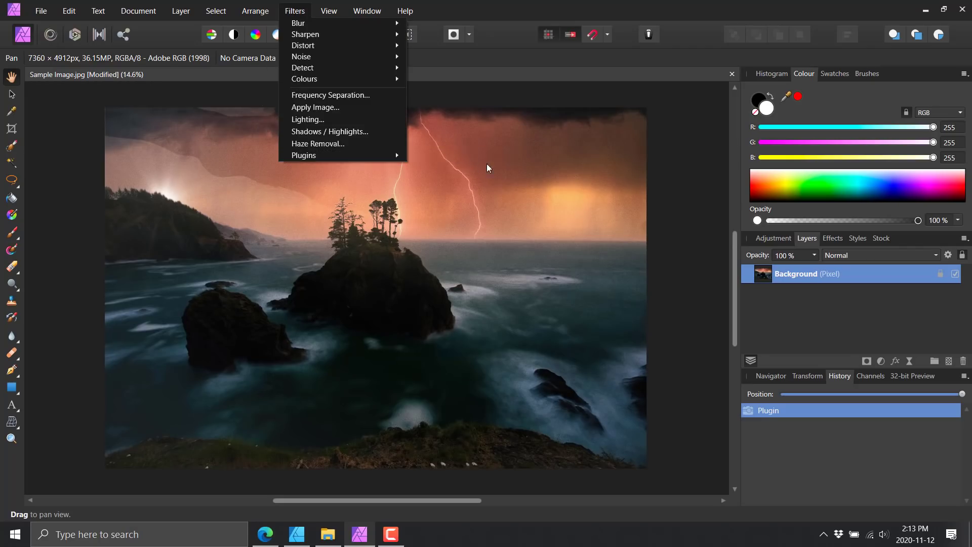
pyautogui.moveTo(400, 156)
pyautogui.moveTo(440, 156)
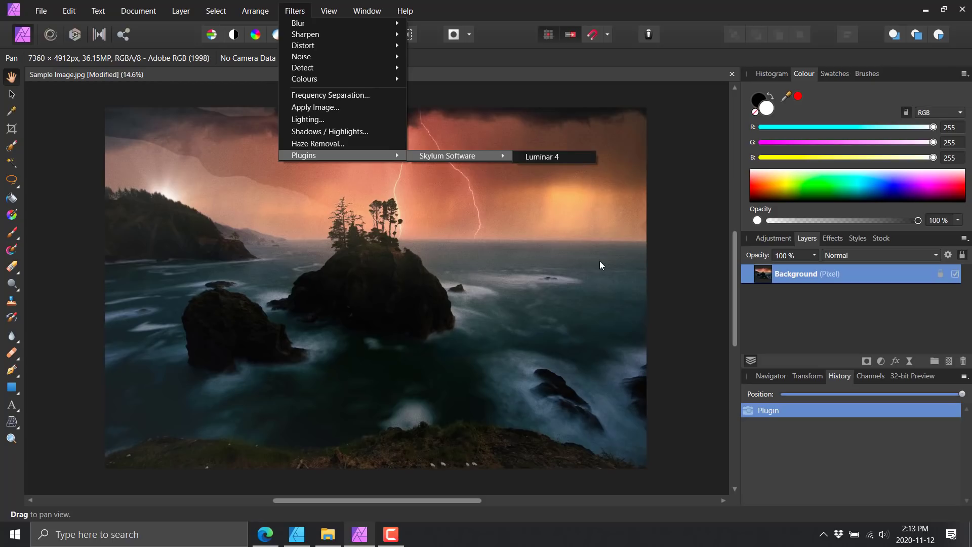
pyautogui.click(667, 249)
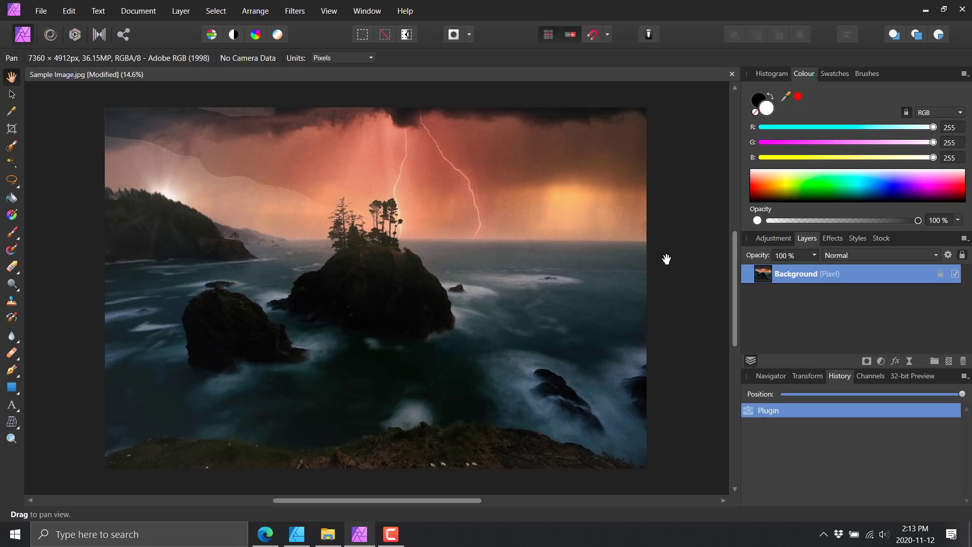
# Step: Undo the plugin edit and redo it to compare the photo before and after
pyautogui.hotkey('ctrl', 'z')
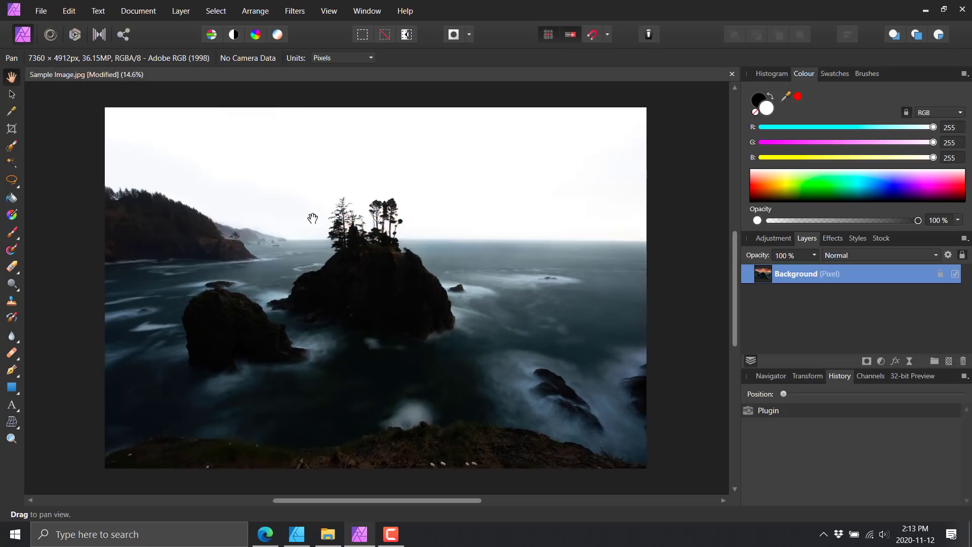
pyautogui.click(71, 11)
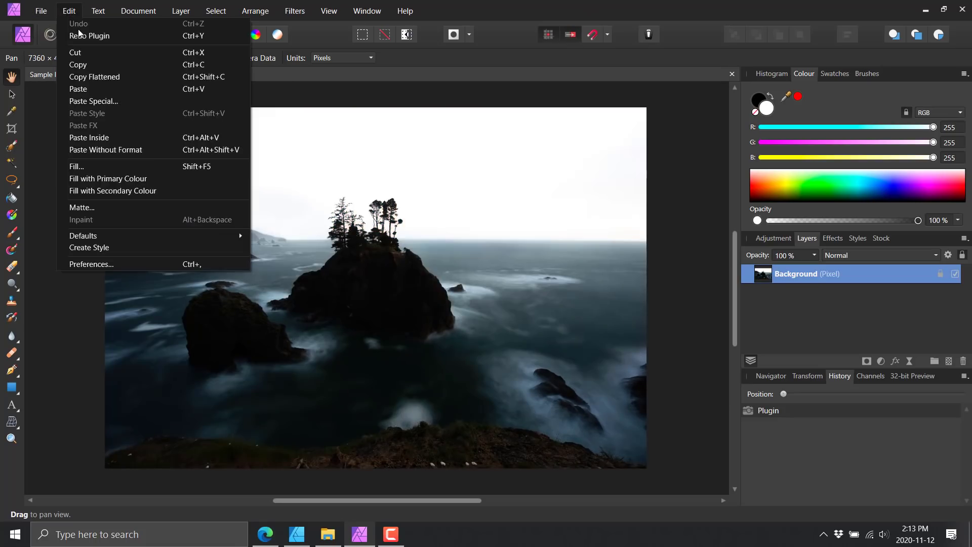
pyautogui.click(78, 35)
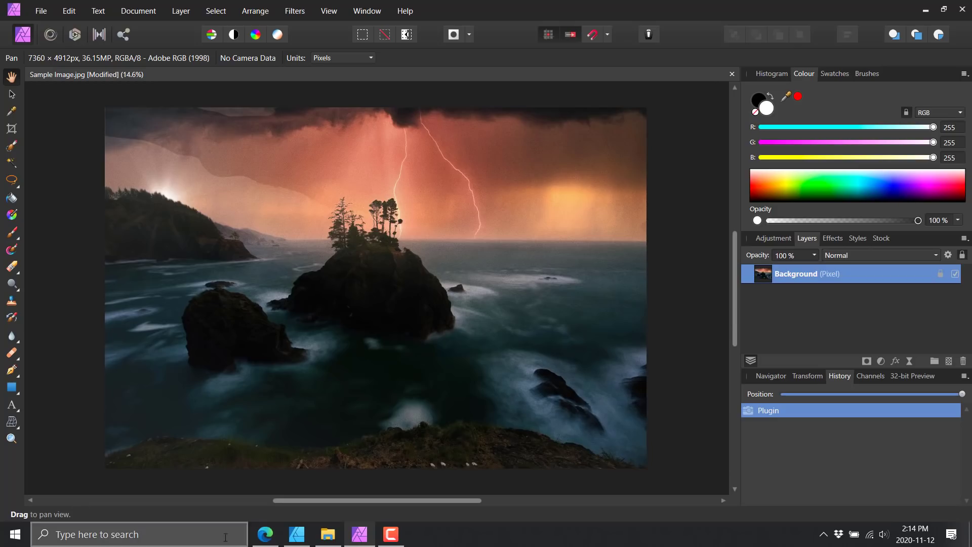
# Step: Switch to the Humble Bundle page in the browser, close the Luminar 4 details and return to the bundle introduction
pyautogui.click(265, 534)
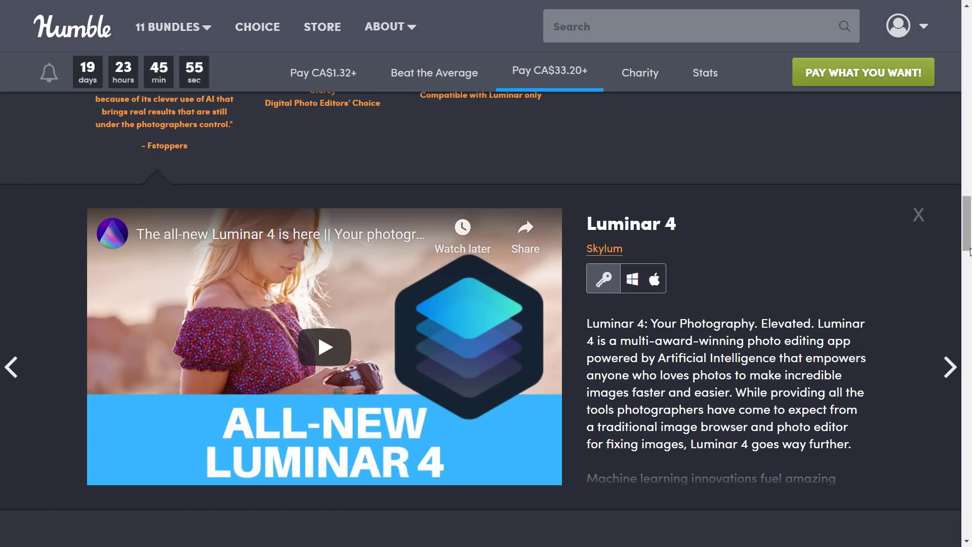
pyautogui.click(918, 214)
pyautogui.scroll(15, 842, 302)
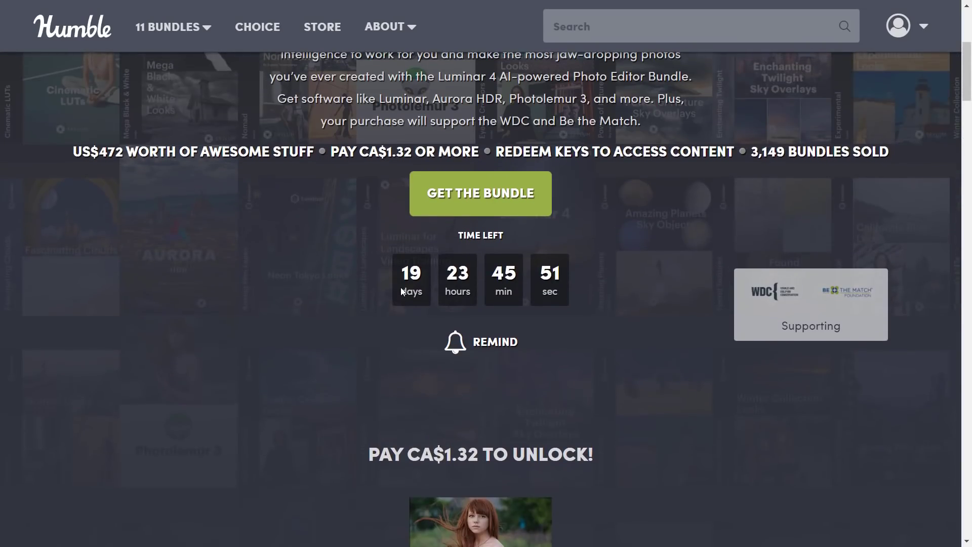
# Step: Examine the contents of each bundle tier, including the Looks and sky packs, down to the supported charities
pyautogui.scroll(-2, 832, 397)
pyautogui.scroll(-18, 830, 394)
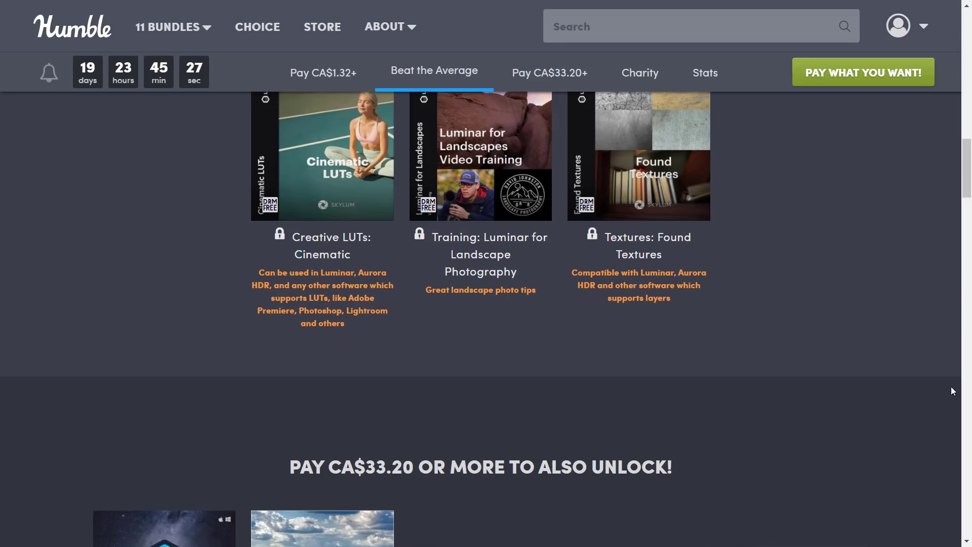
pyautogui.scroll(-5, 793, 354)
pyautogui.scroll(-8, 794, 354)
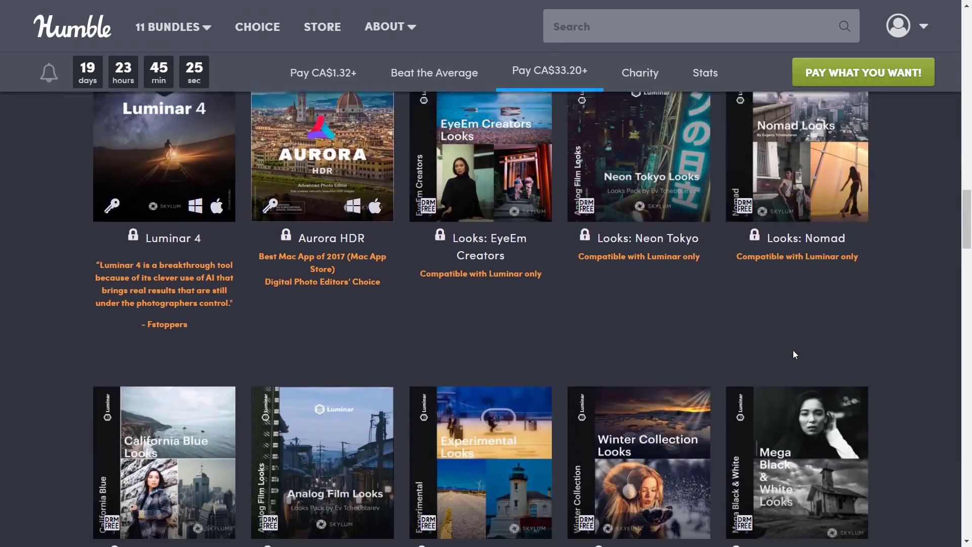
pyautogui.scroll(-5, 889, 363)
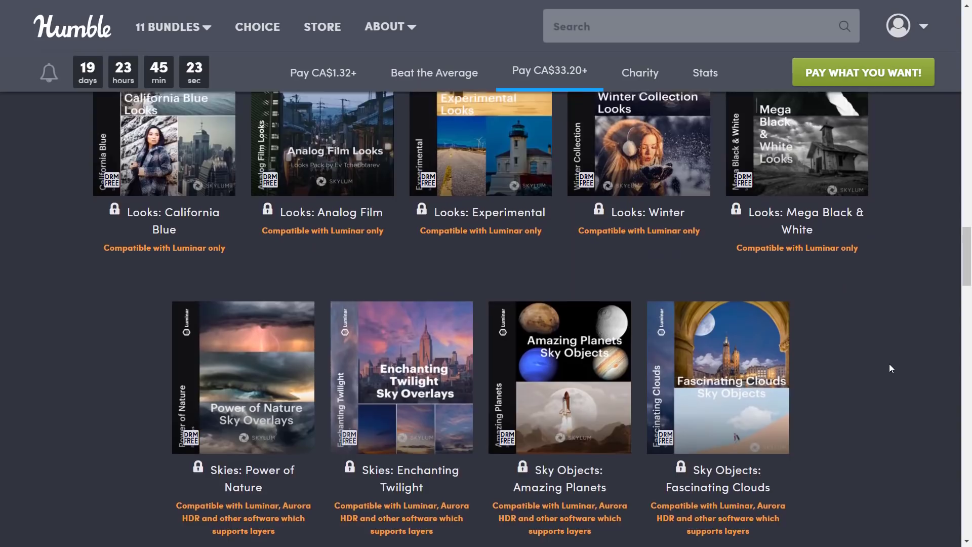
pyautogui.scroll(3, 888, 360)
pyautogui.scroll(3, 888, 361)
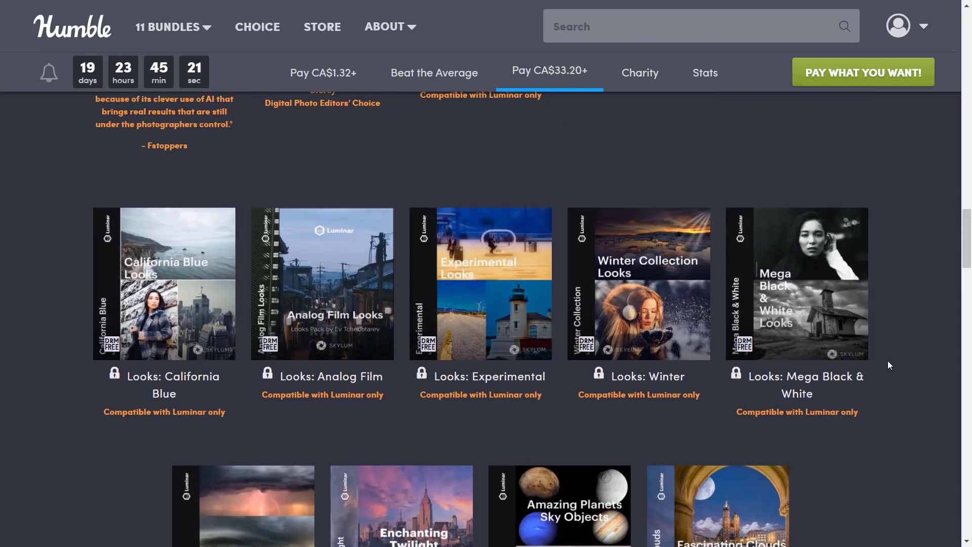
pyautogui.scroll(-3, 886, 361)
pyautogui.scroll(3, 885, 362)
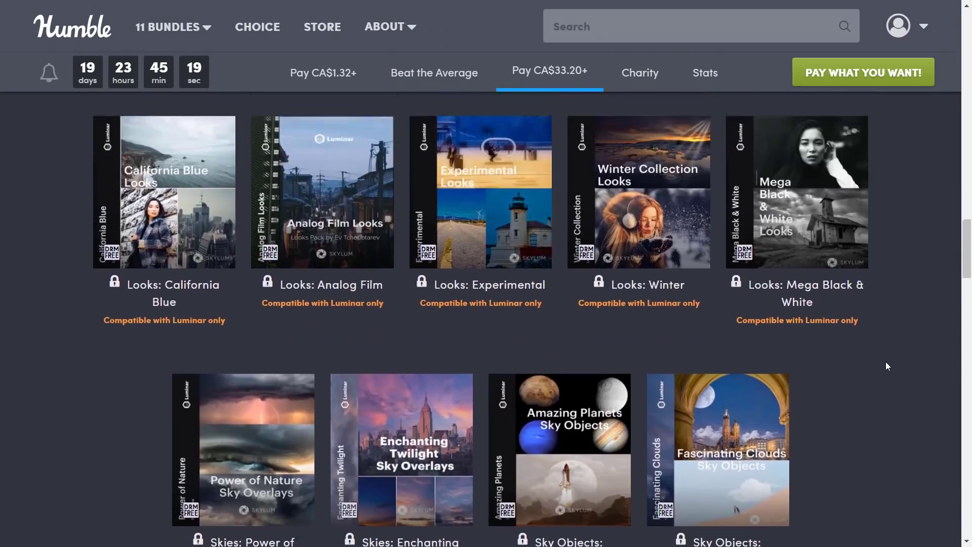
pyautogui.scroll(-2, 407, 285)
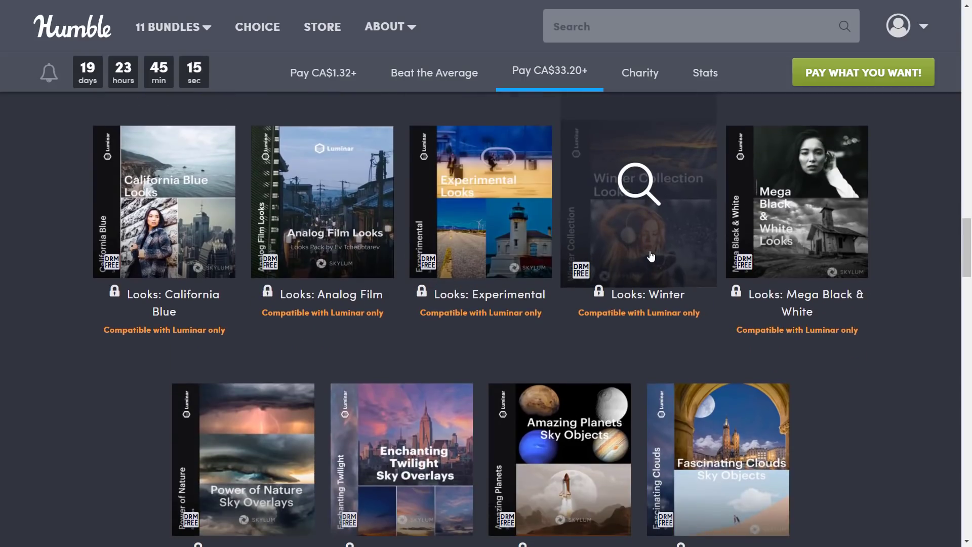
pyautogui.scroll(-9, 651, 256)
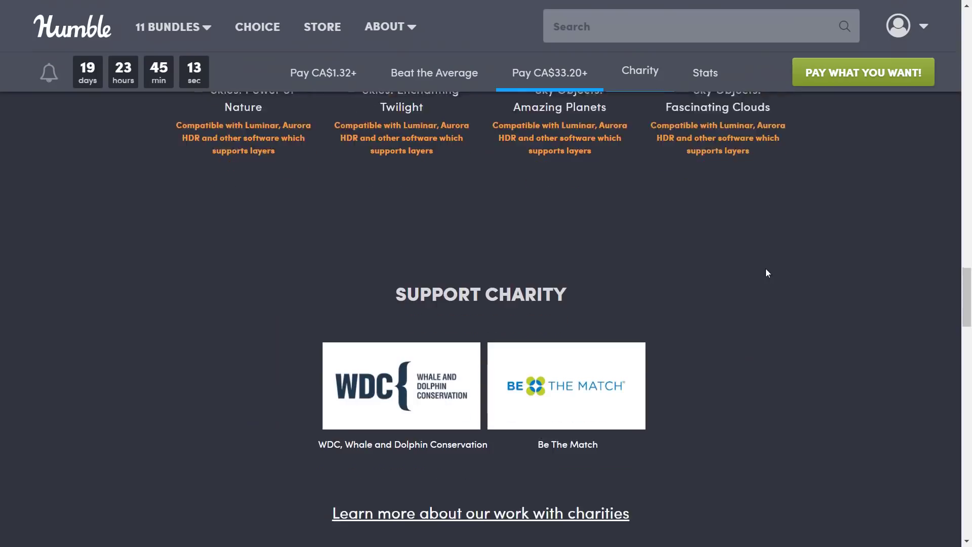
pyautogui.scroll(-2, 790, 277)
# Step: Revisit the tiers back to Photolemur 3, and return to the CA$33.20 tier with Luminar 4 and Aurora HDR
pyautogui.scroll(20, 814, 284)
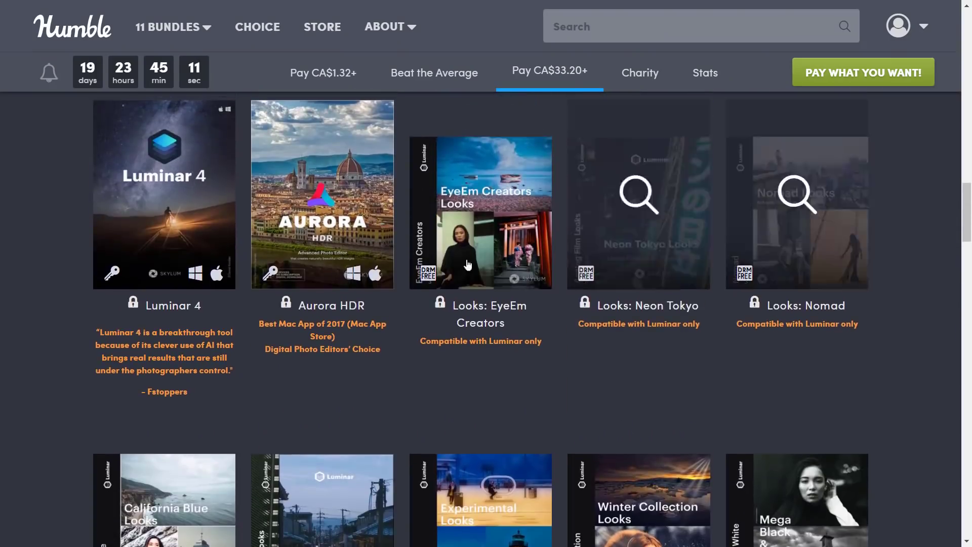
pyautogui.scroll(12, 476, 256)
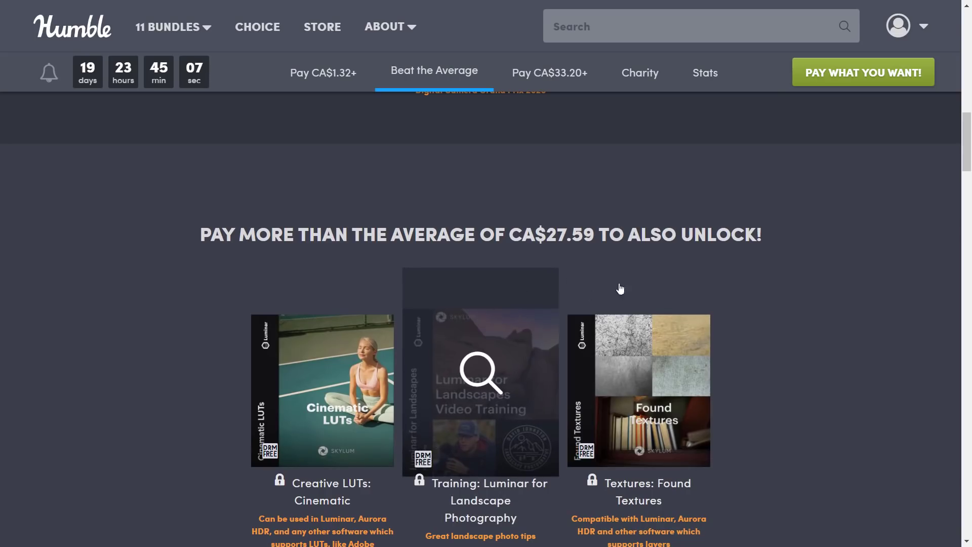
pyautogui.scroll(8, 836, 324)
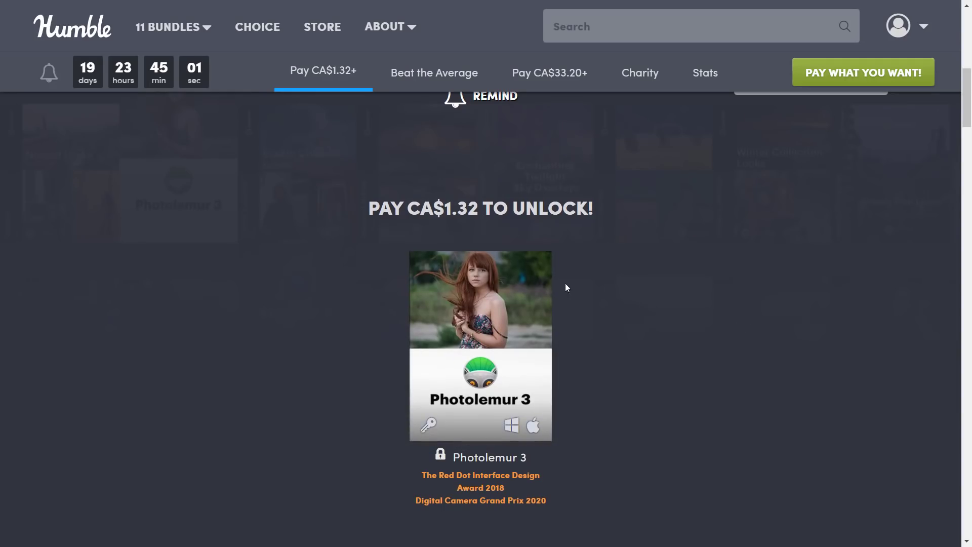
pyautogui.scroll(-3, 757, 259)
pyautogui.scroll(-10, 847, 256)
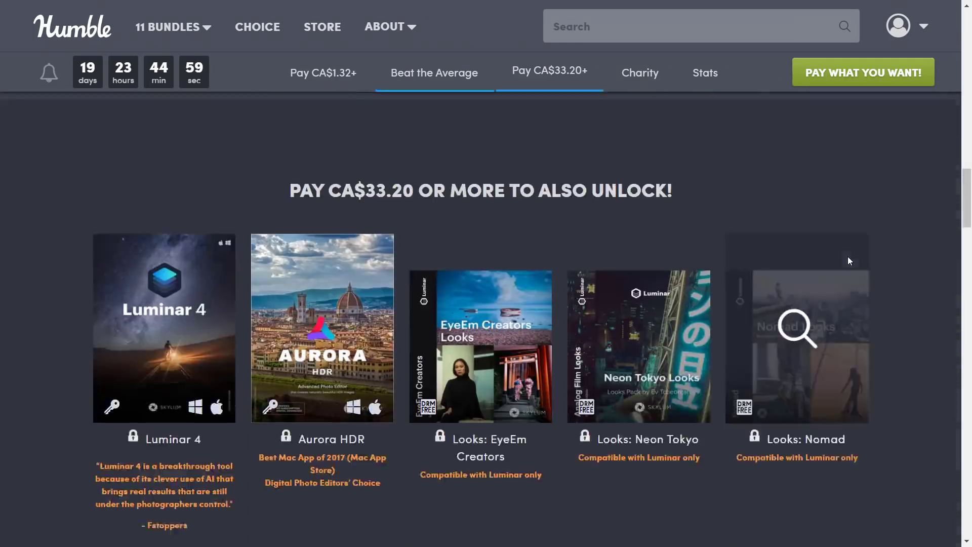